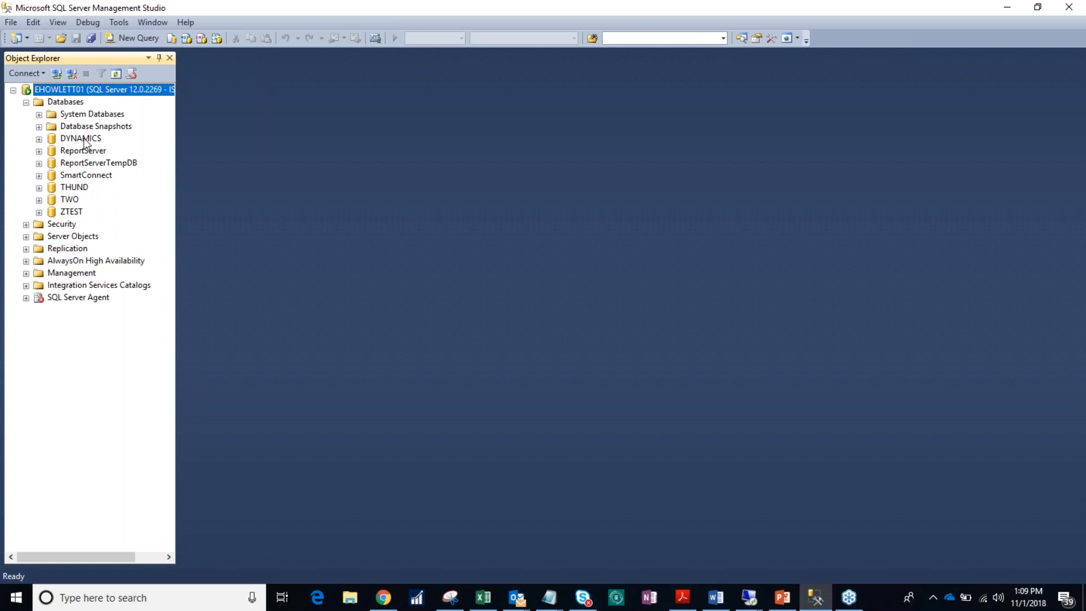
Step: Look through the user databases listed under the server's Databases folder
left_click(84, 139)
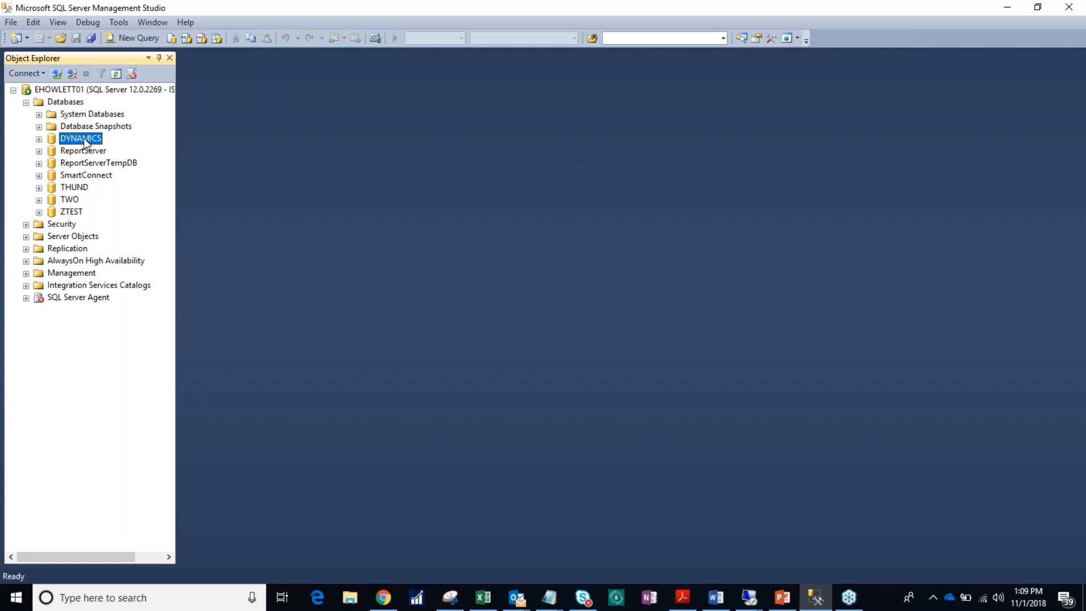
left_click(77, 190)
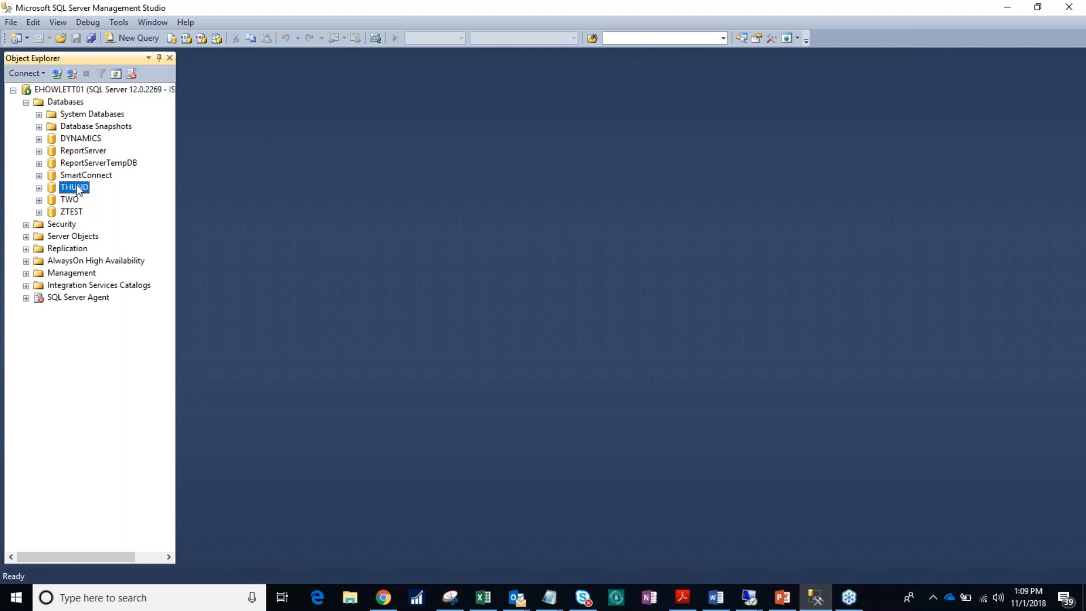
left_click(74, 201)
left_click(71, 213)
left_click(83, 151)
left_click(85, 163)
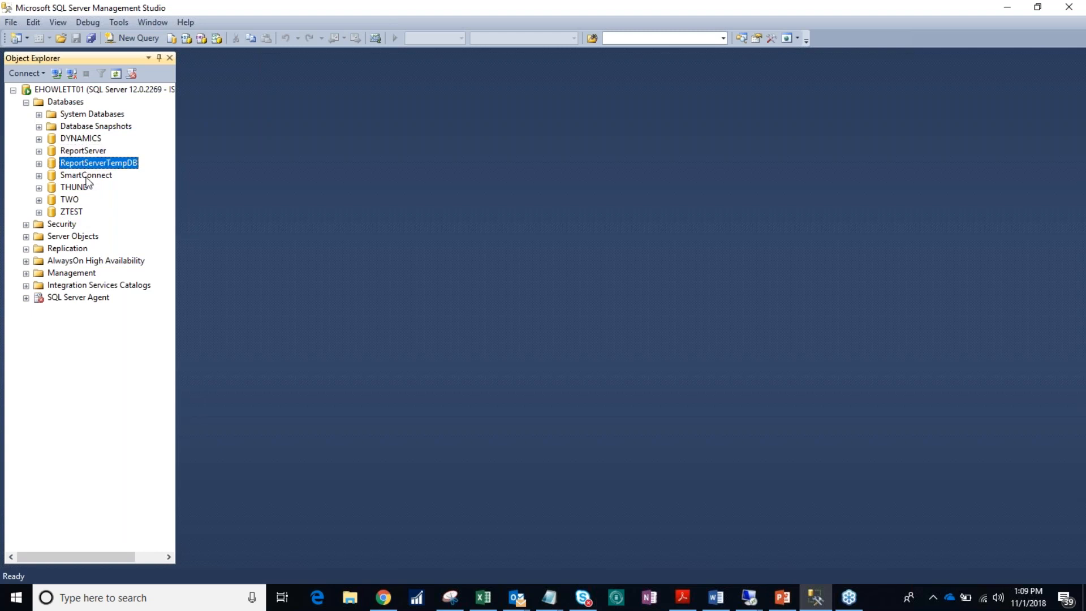
left_click(86, 177)
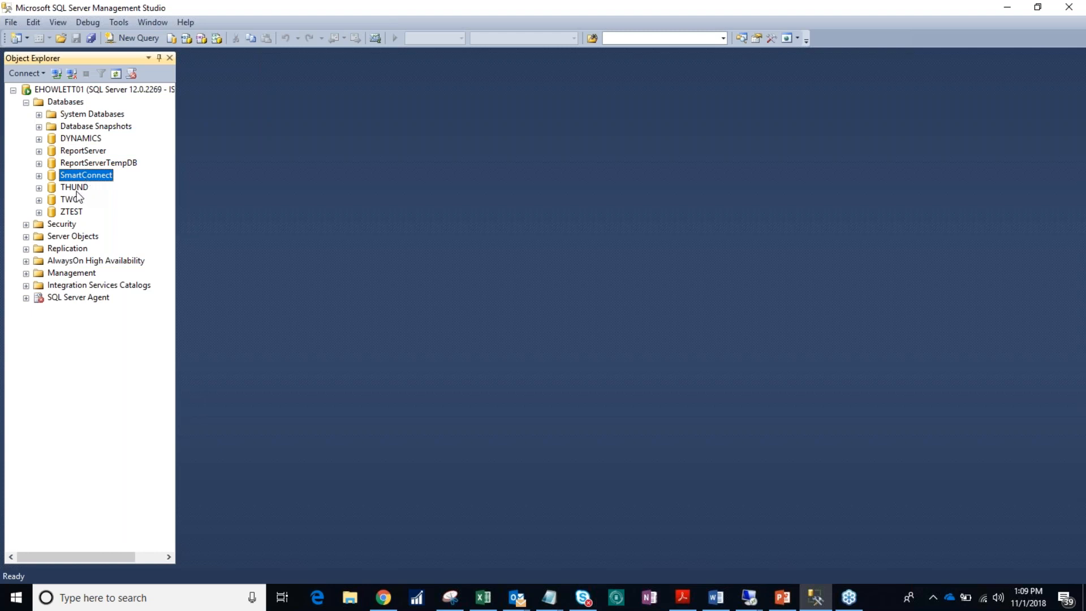
left_click(75, 201)
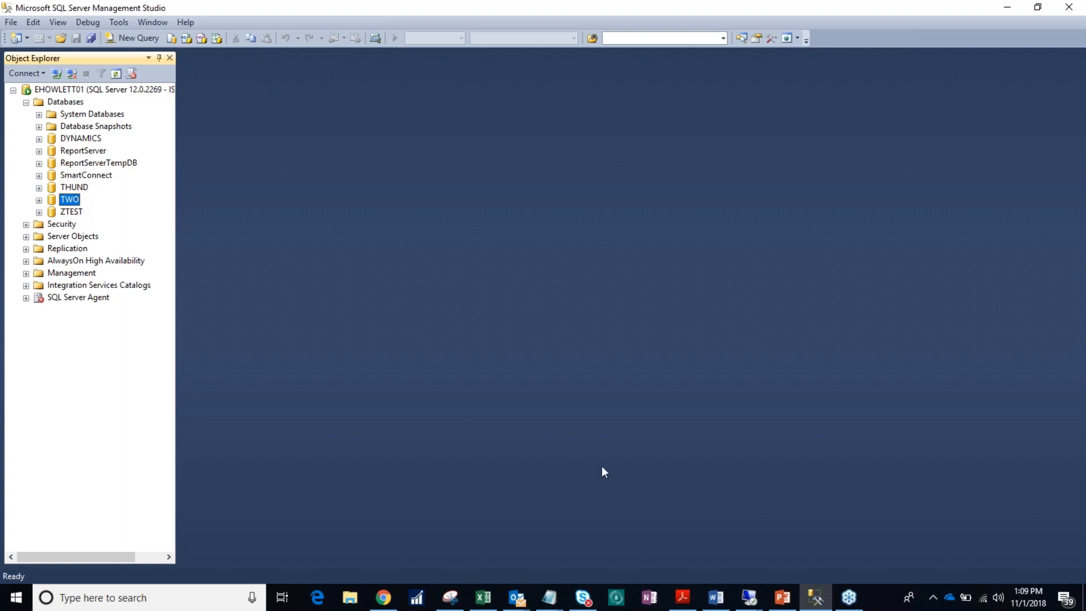
Step: Switch to PowerPoint to show slide 7, then return to SQL Server Management Studio
left_click(782, 598)
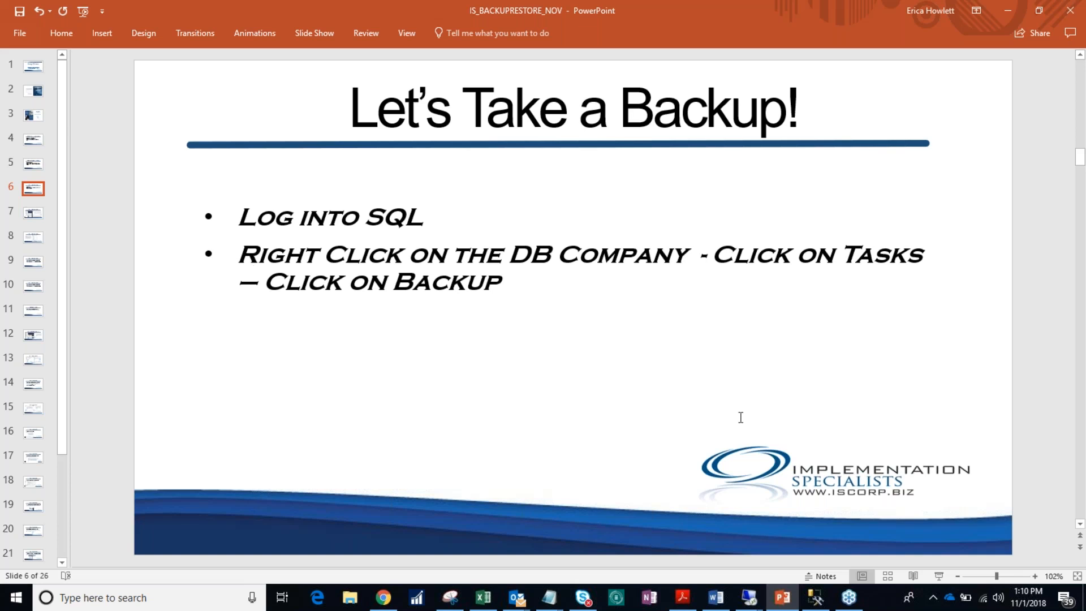
left_click(26, 216)
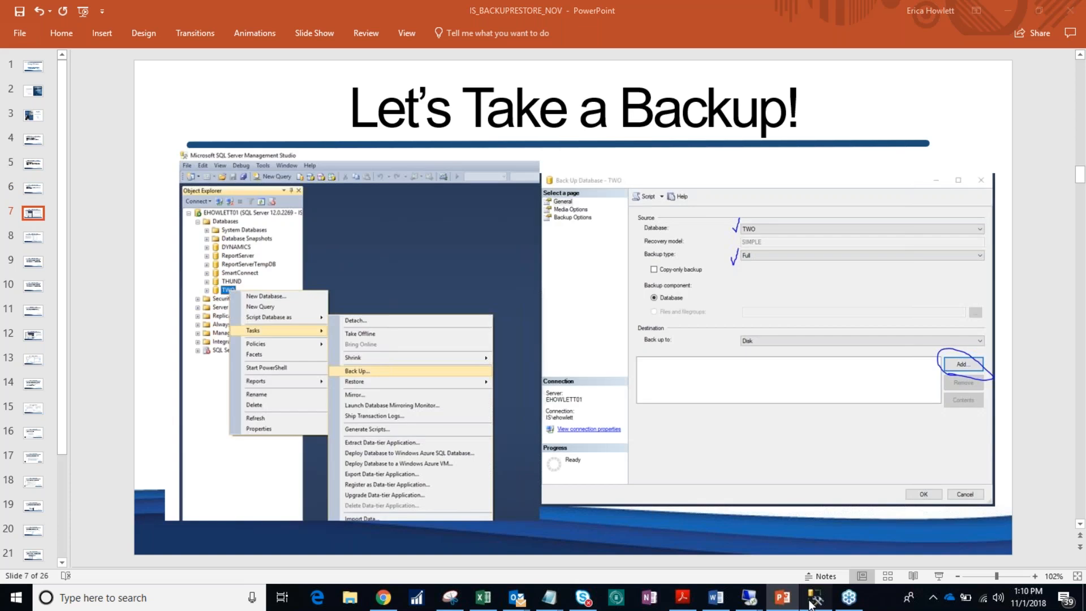
left_click(812, 601)
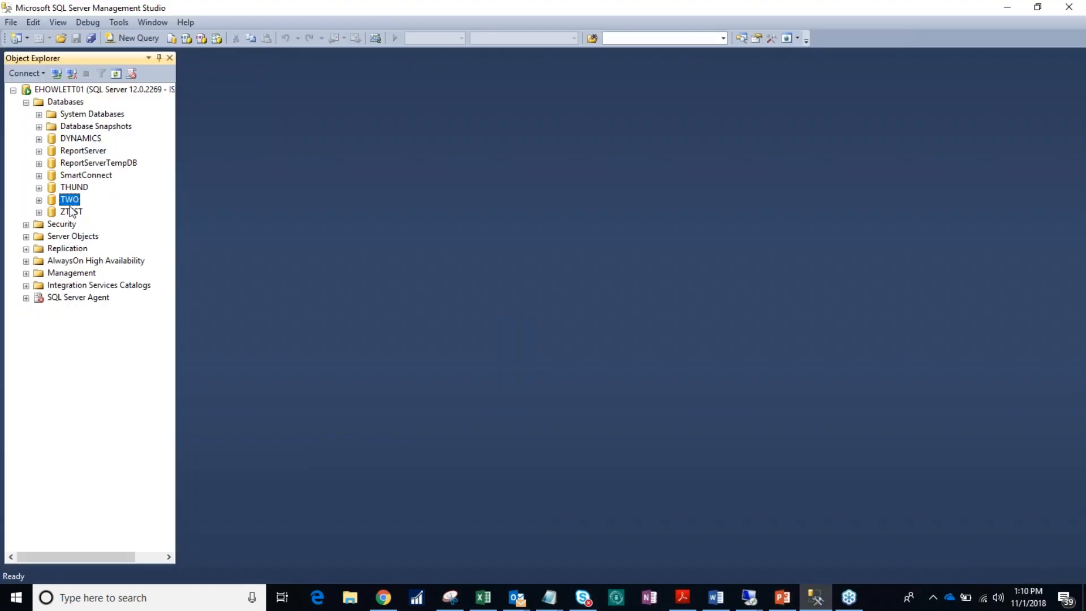
Step: Open the Back Up task for the TWO database
right_click(70, 203)
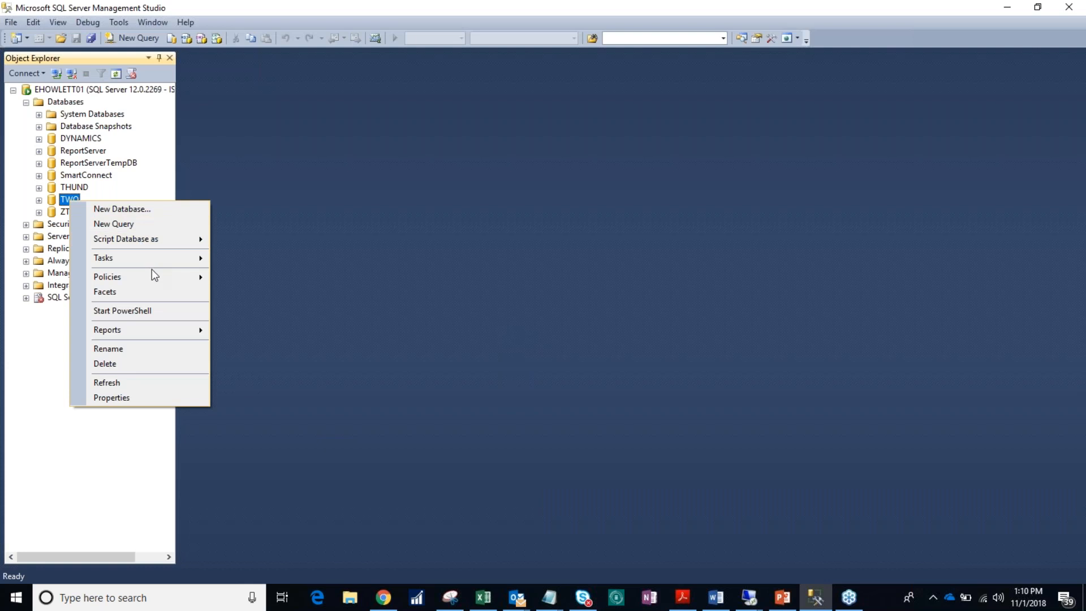
mouse_move(150, 253)
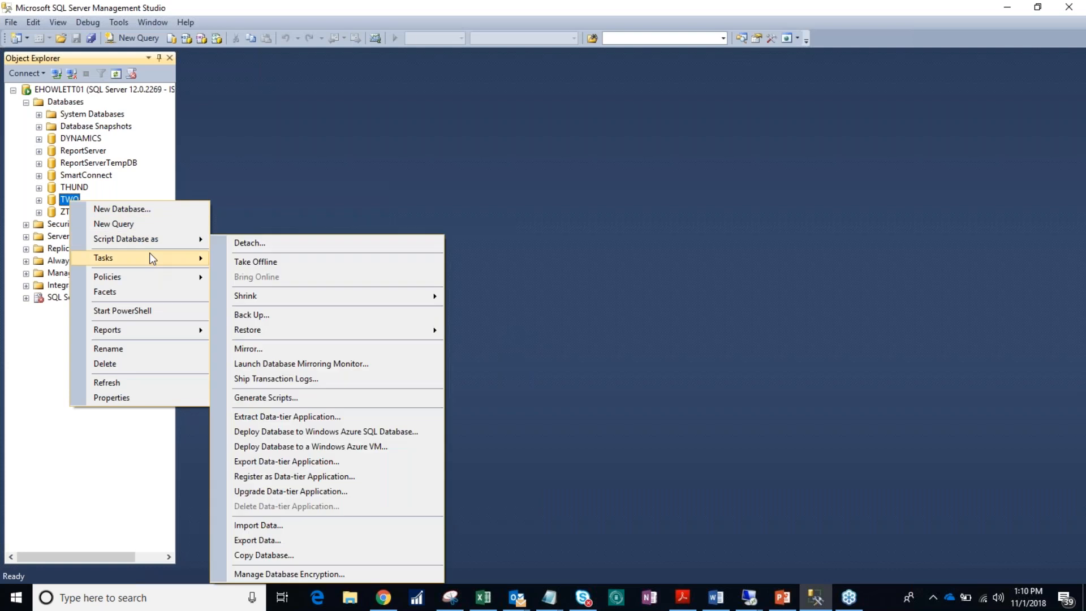
left_click(304, 320)
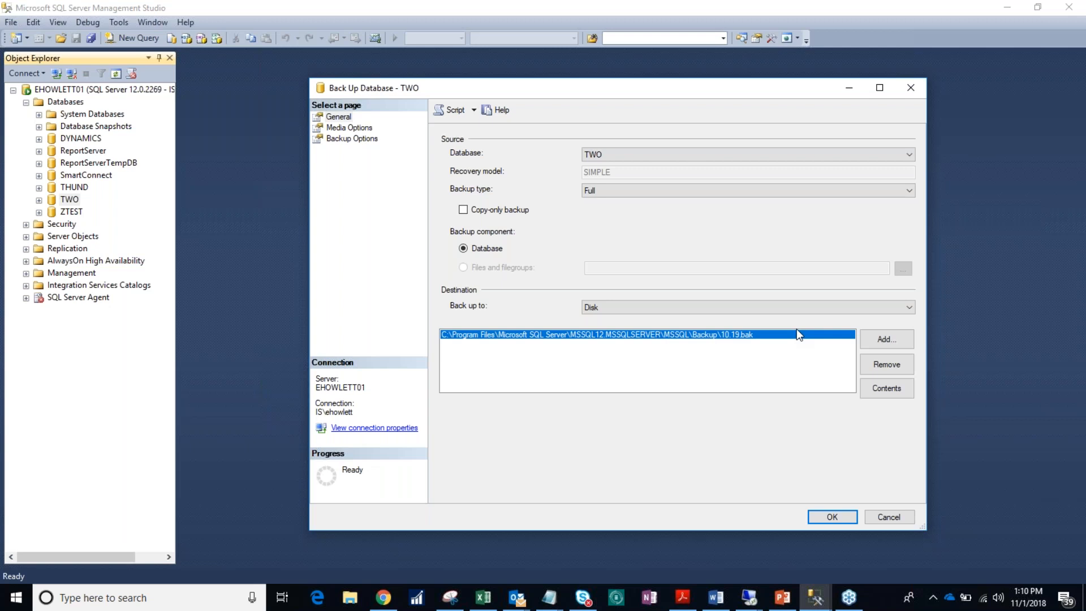
Step: Keep TWO as the source database and remove the default destination file, leaving Disk as the backup target
left_click(886, 364)
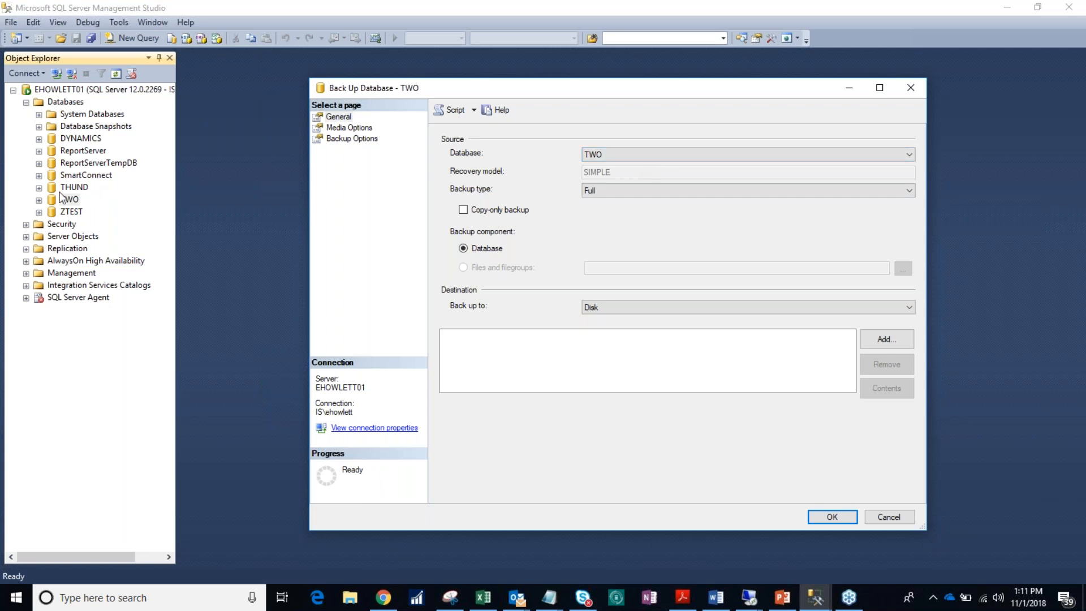
left_click(654, 156)
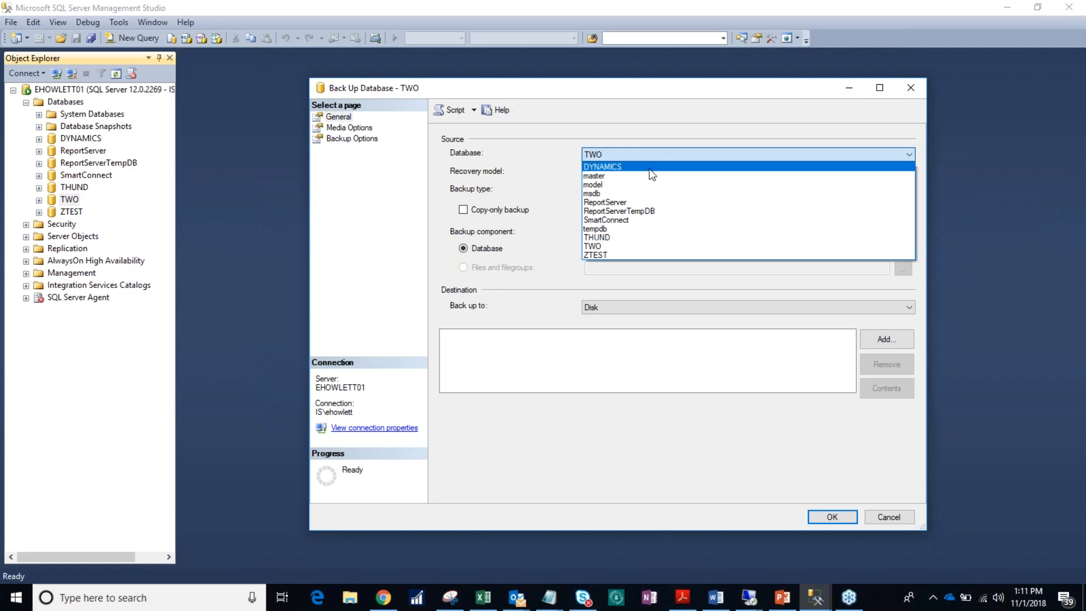
left_click(609, 247)
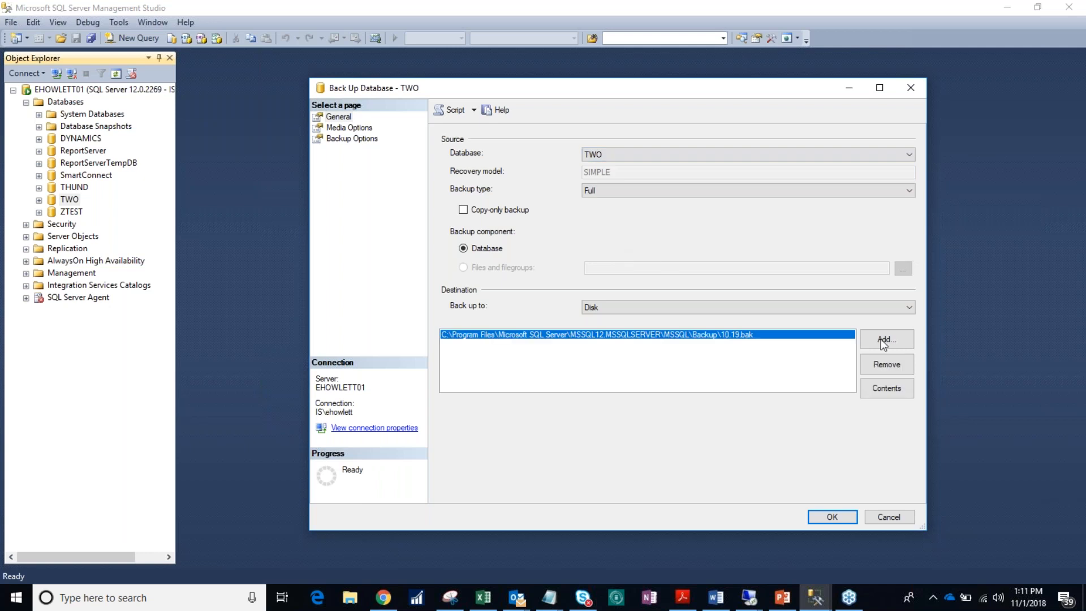
left_click(867, 365)
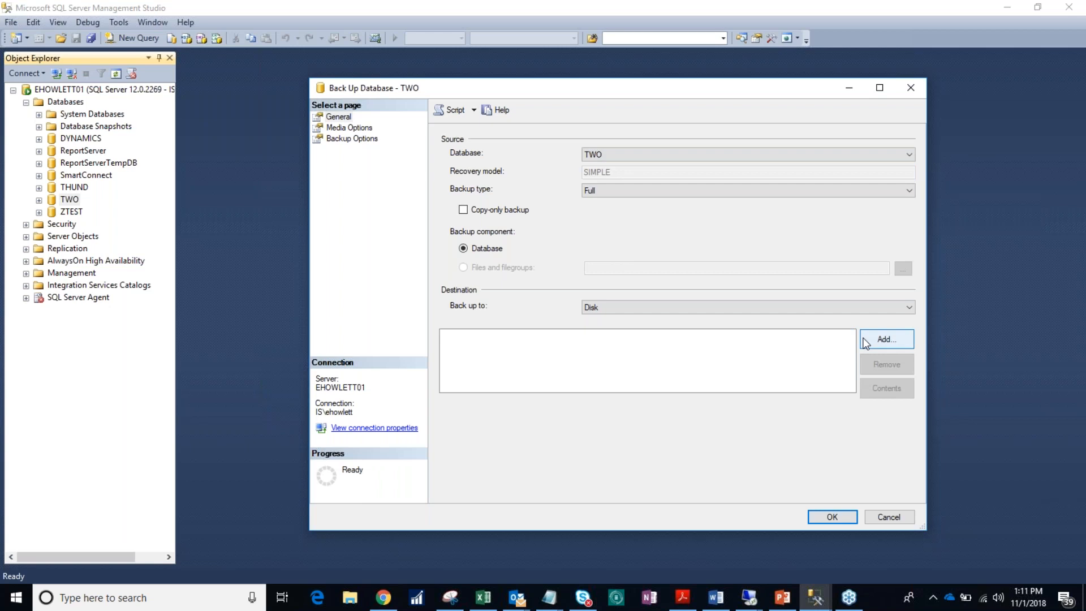
left_click(852, 311)
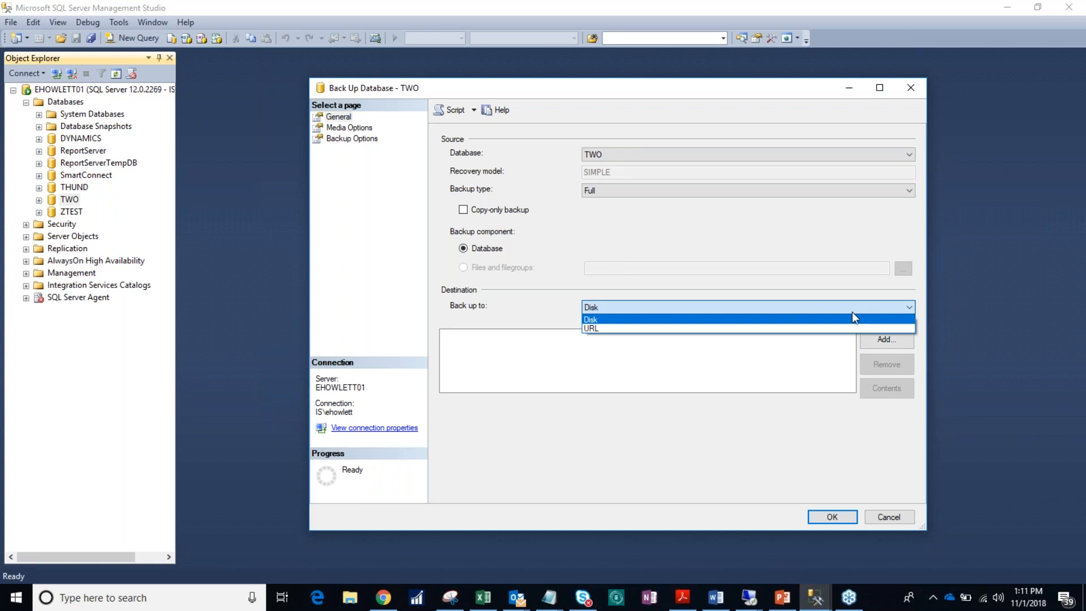
left_click(852, 312)
Step: Add a new backup destination file named 11.01.bak in the MSSQL Backup folder
left_click(871, 339)
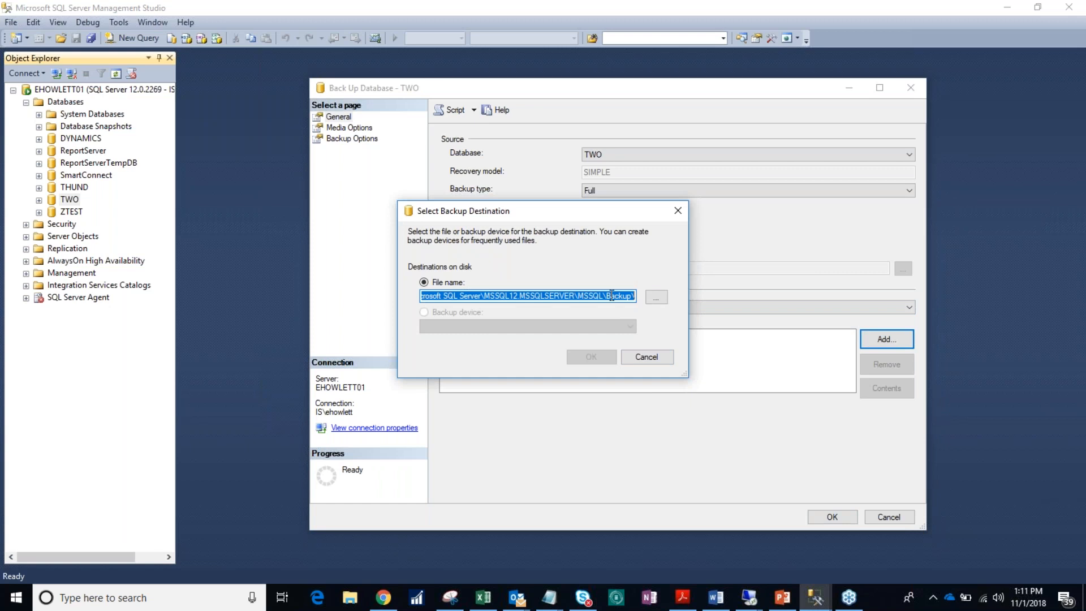
left_click(656, 298)
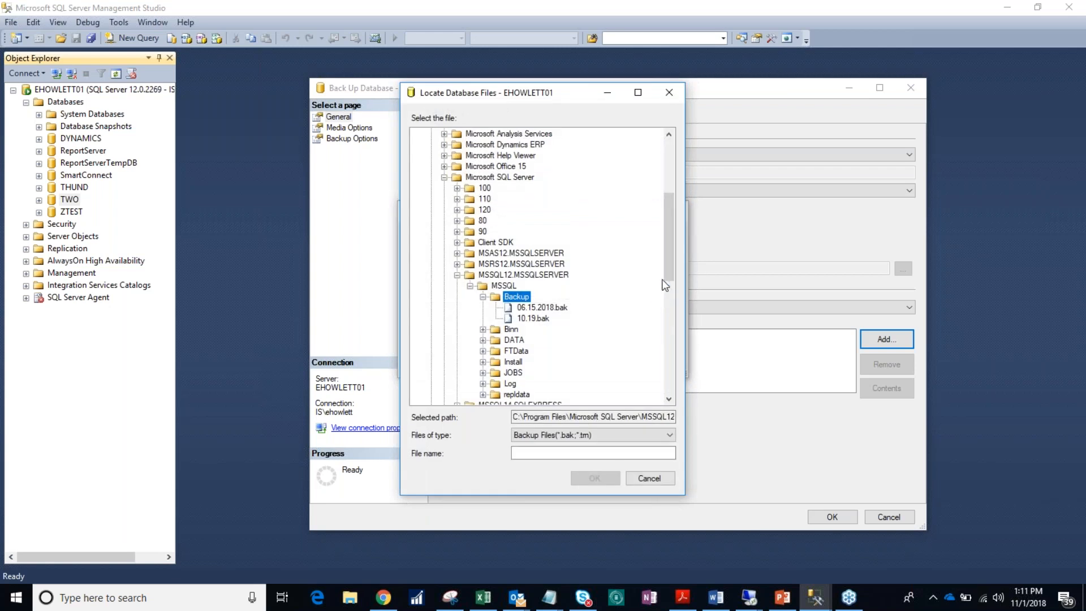
left_click_drag(668, 265, 670, 206)
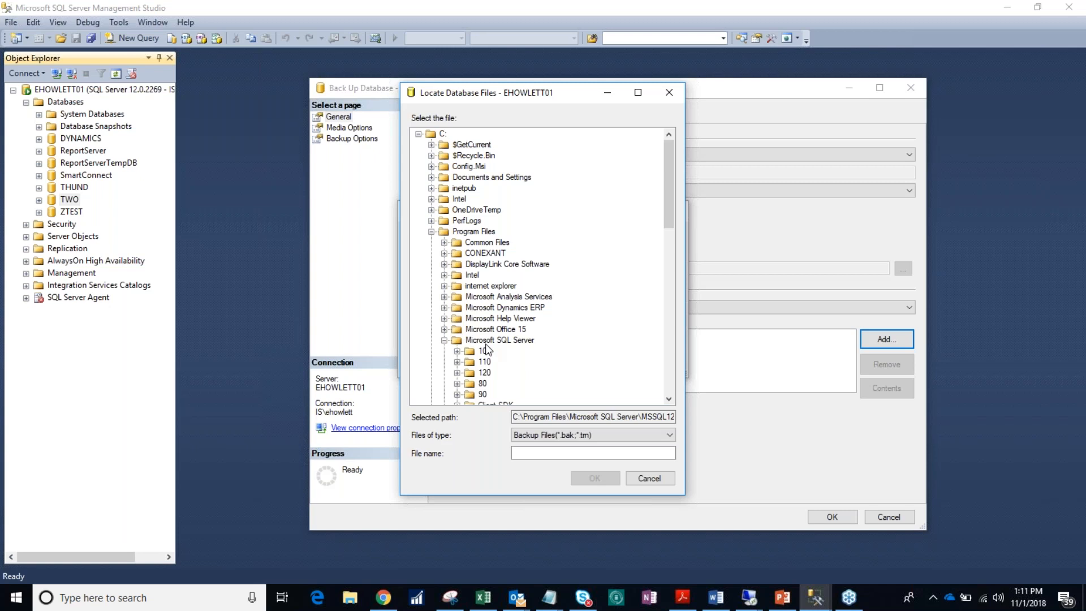
left_click_drag(671, 210, 670, 253)
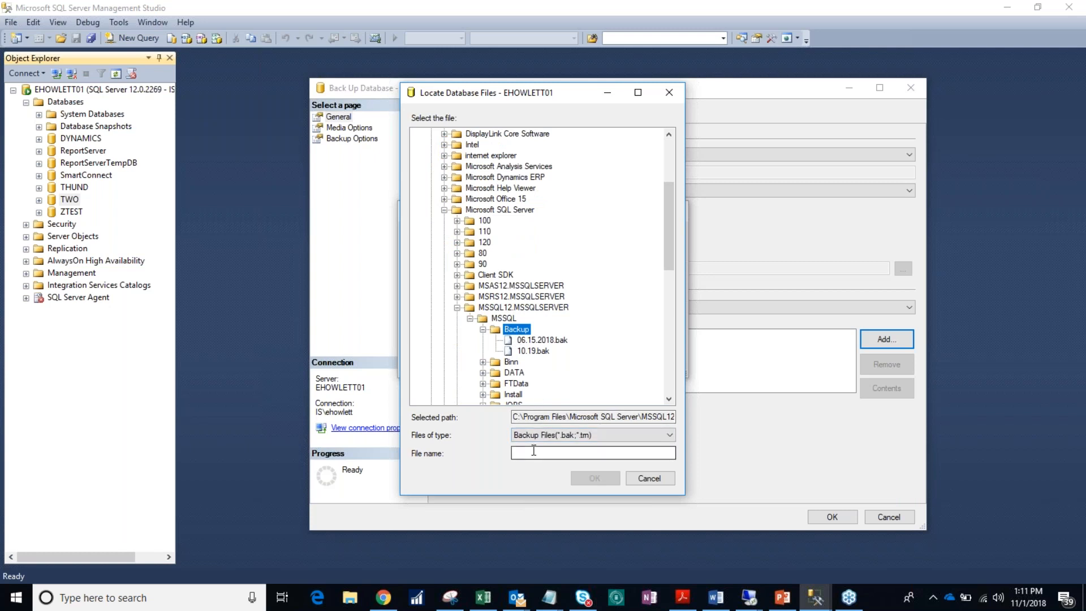
left_click_drag(670, 239, 670, 194)
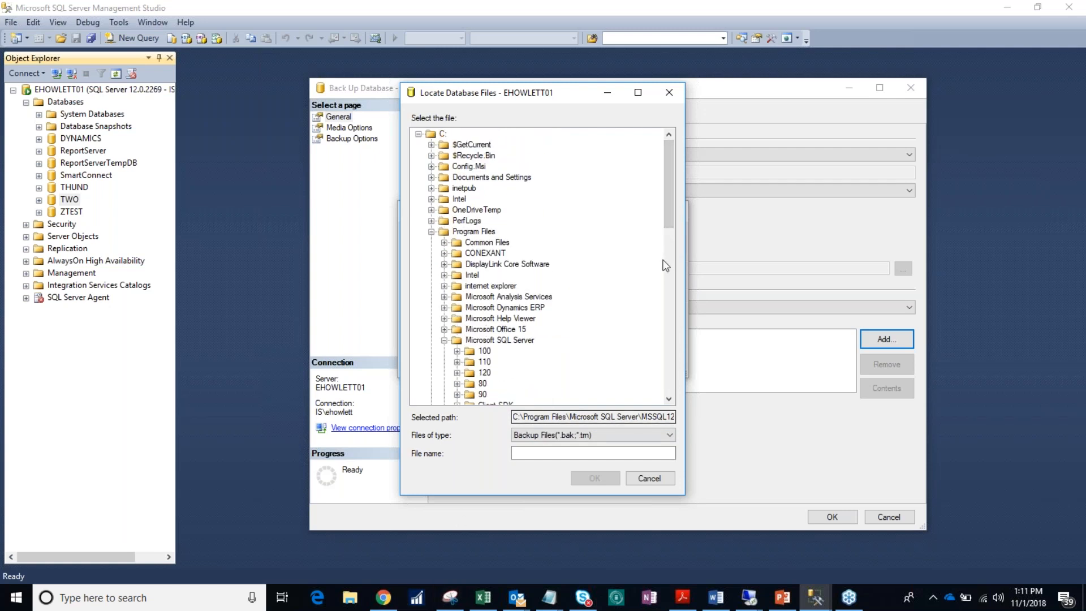
left_click_drag(668, 224, 592, 281)
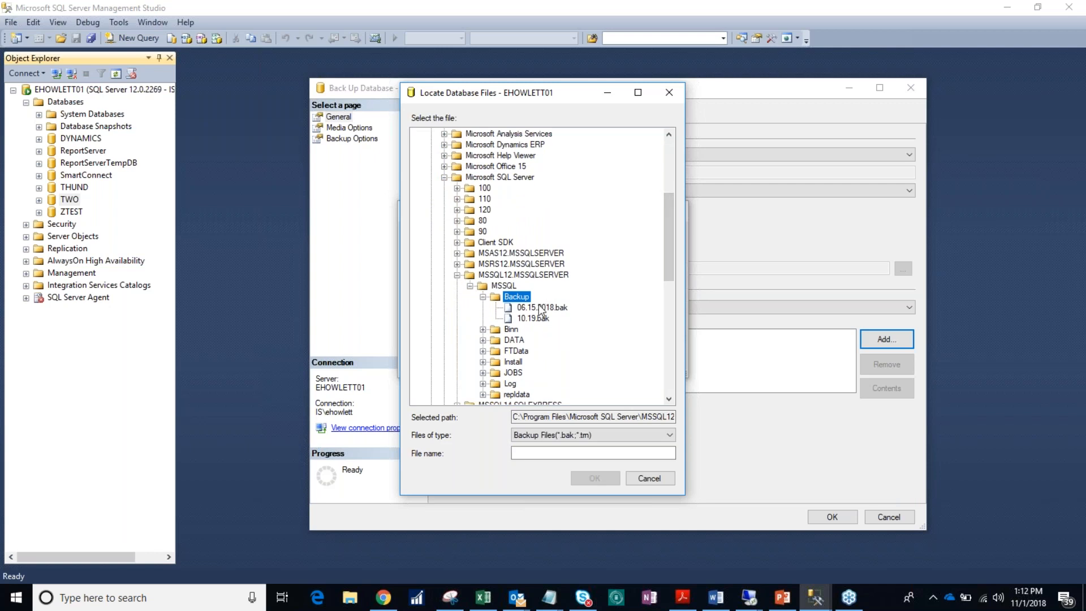
left_click(526, 453)
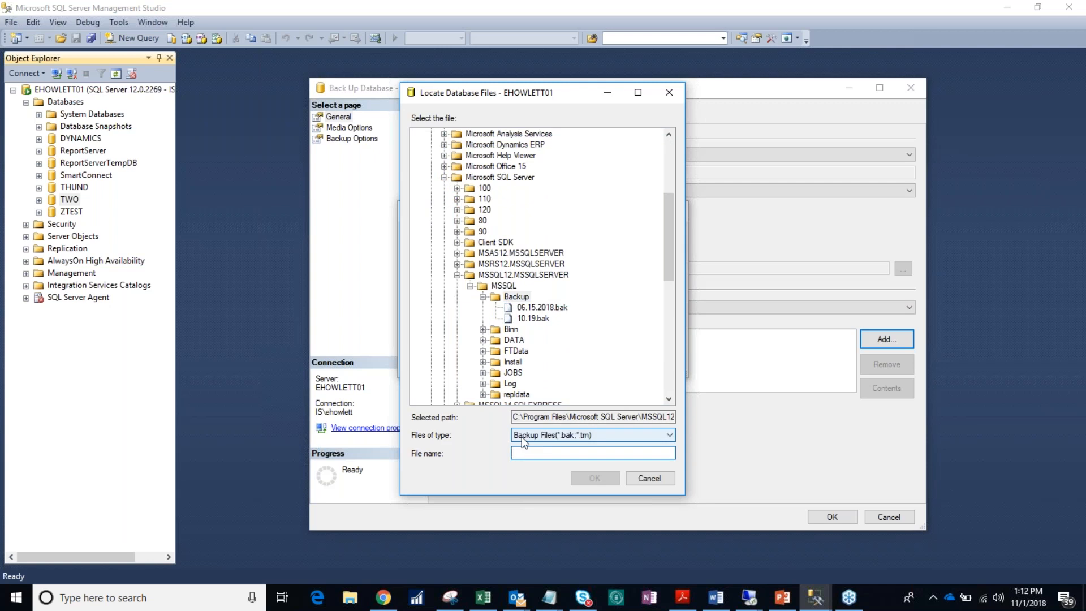
type("11.01")
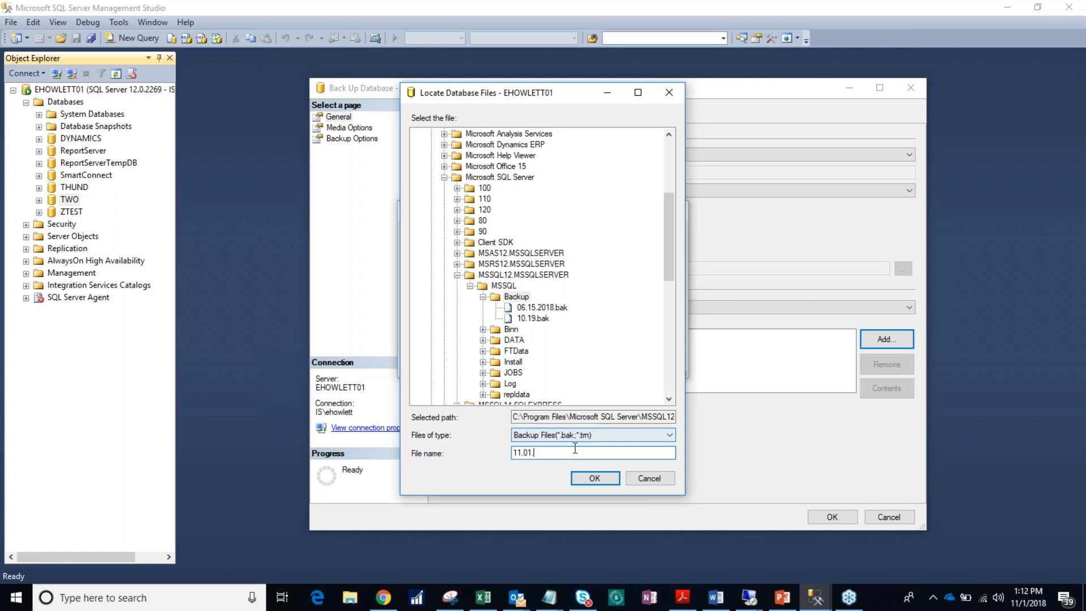
type("bak")
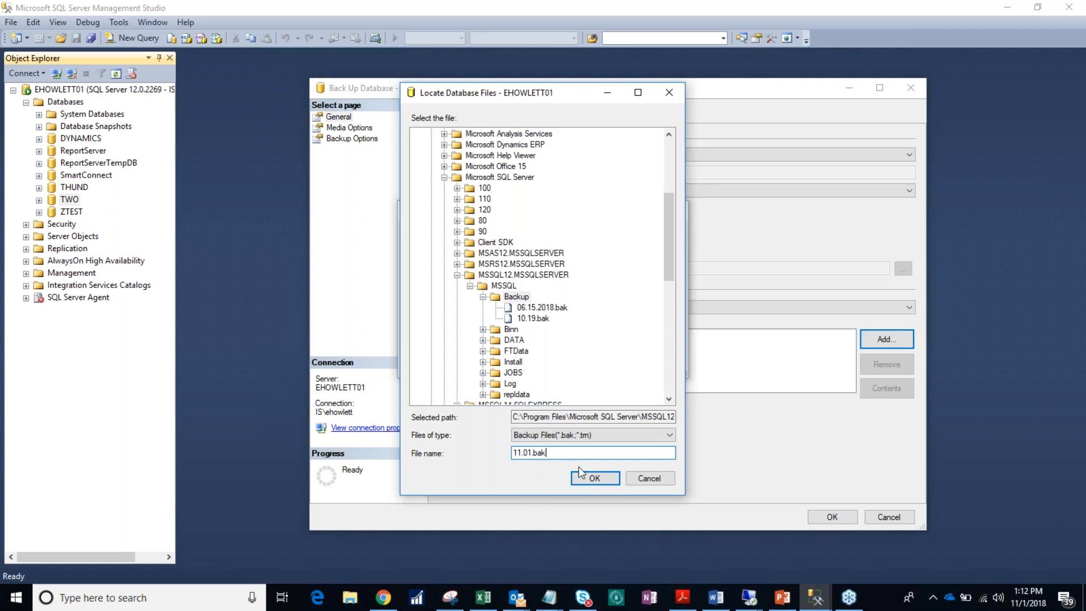
left_click(587, 478)
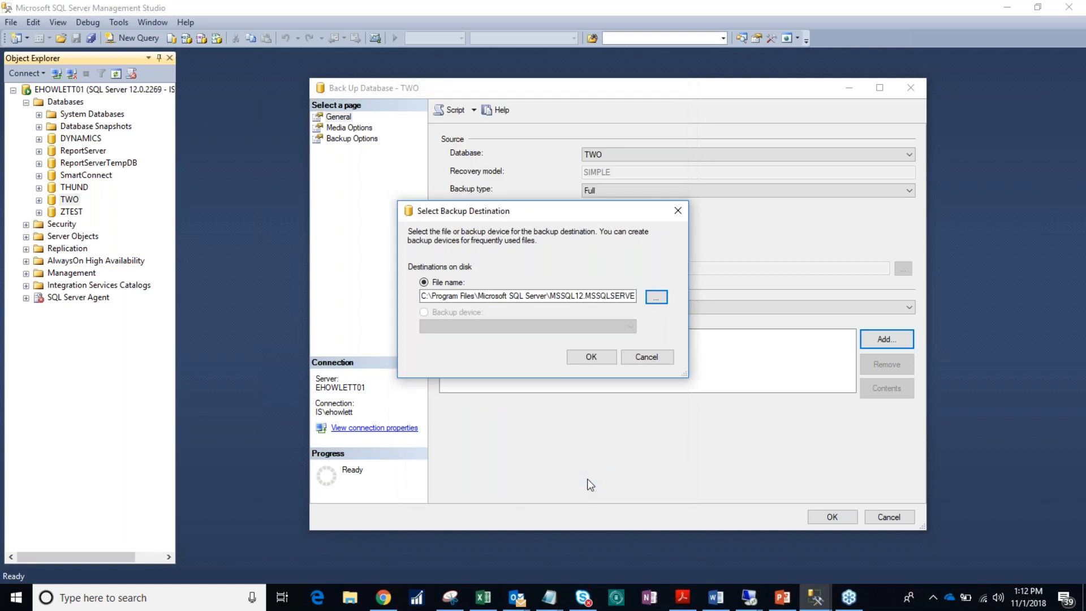
left_click(581, 358)
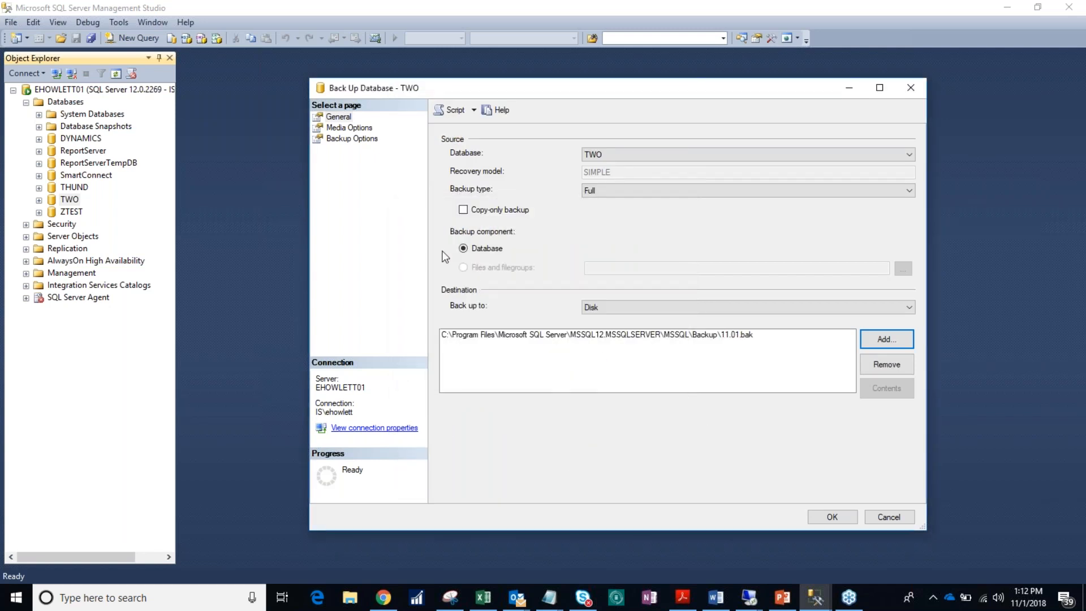
Step: Review the Media Options and Backup Options pages, then run the backup of TWO and dismiss the completion message
left_click(362, 129)
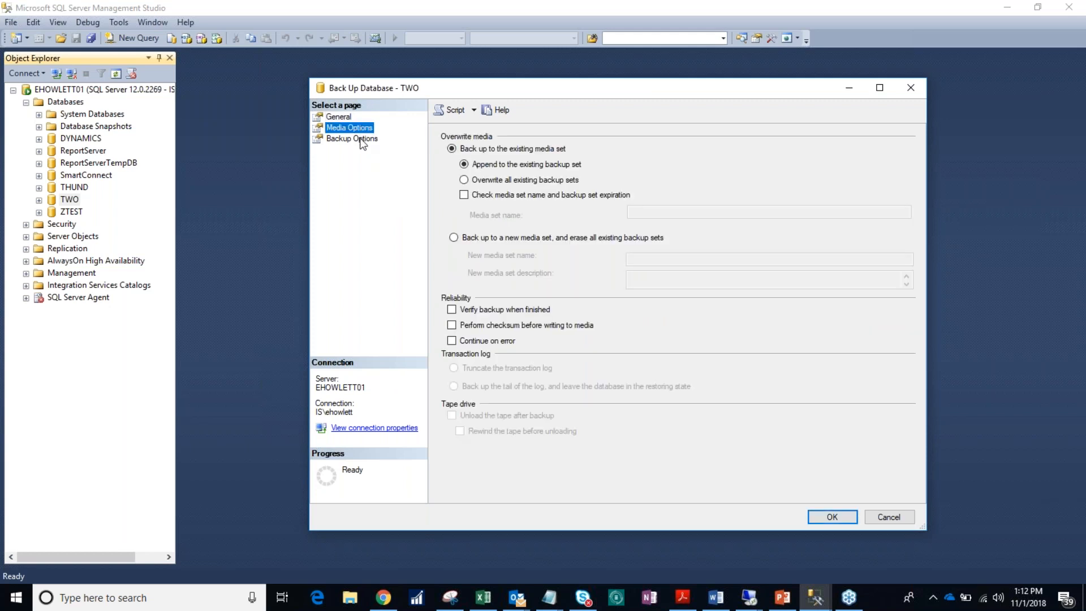
left_click(360, 139)
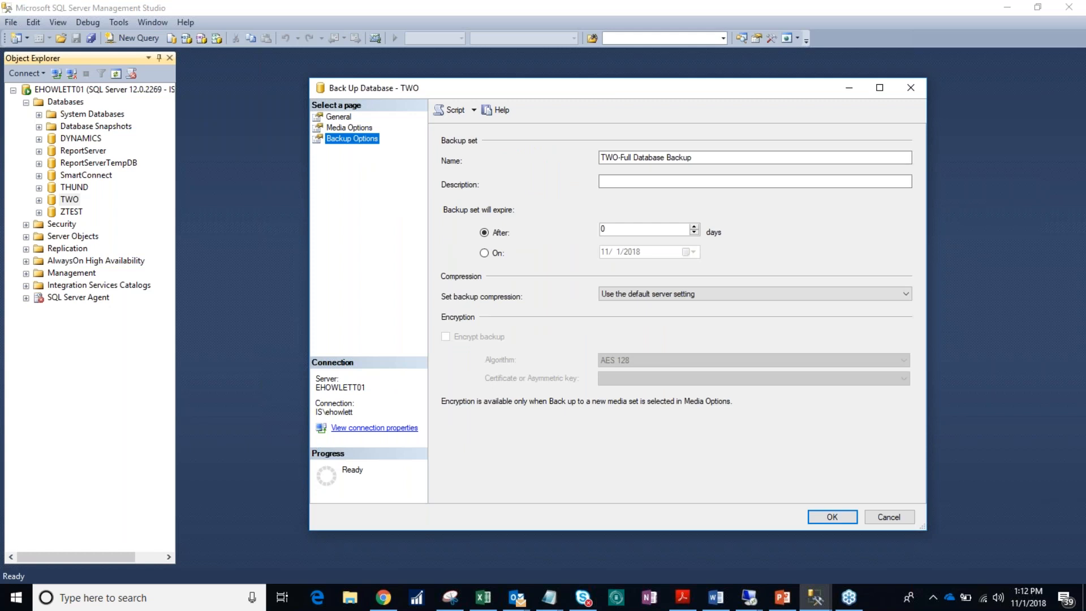
left_click(349, 118)
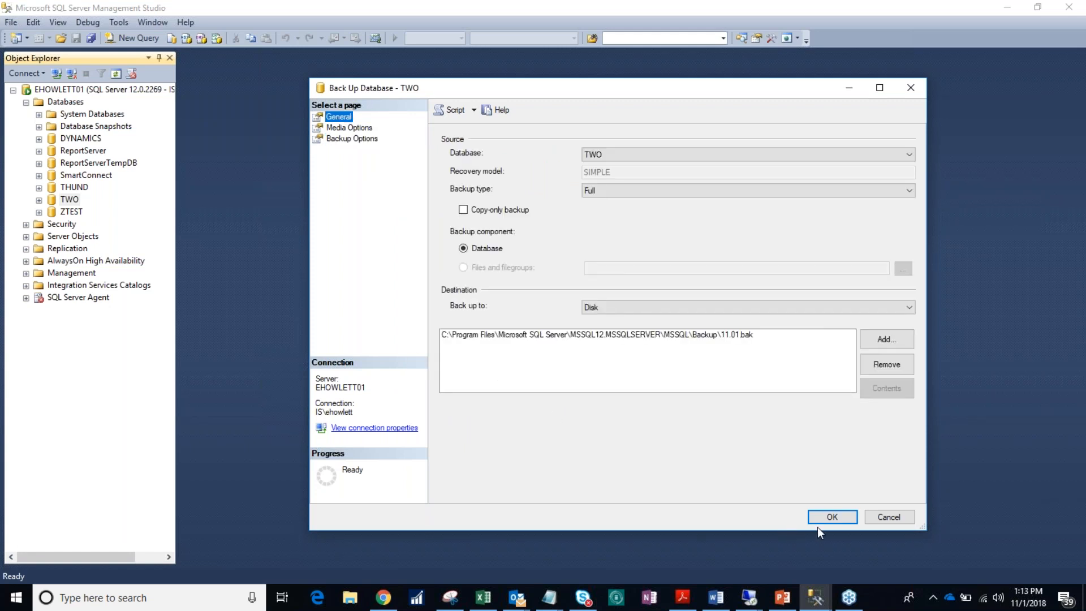
left_click(829, 518)
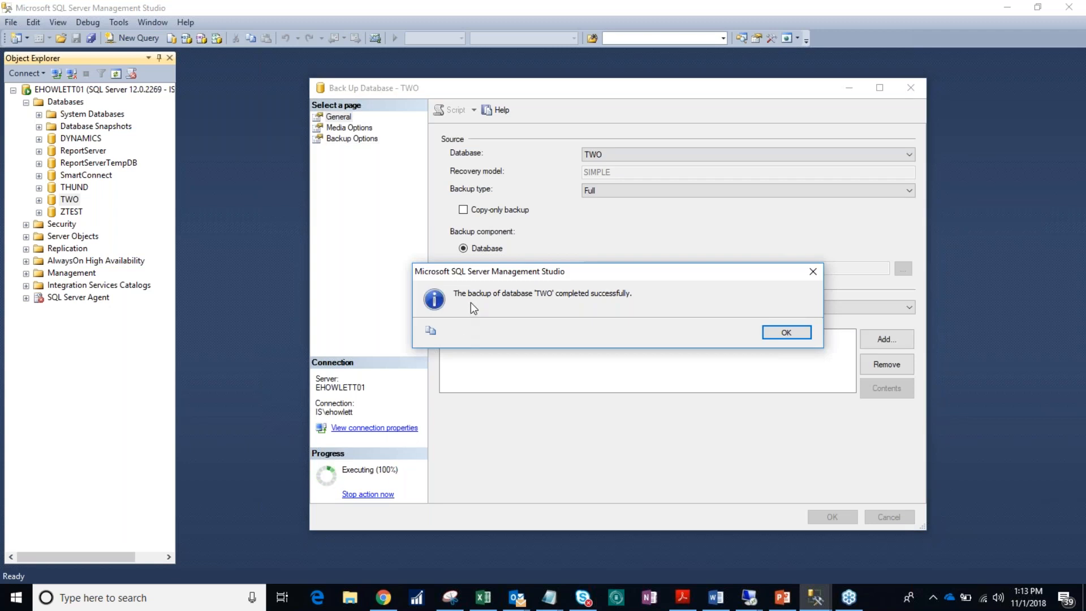
left_click(776, 335)
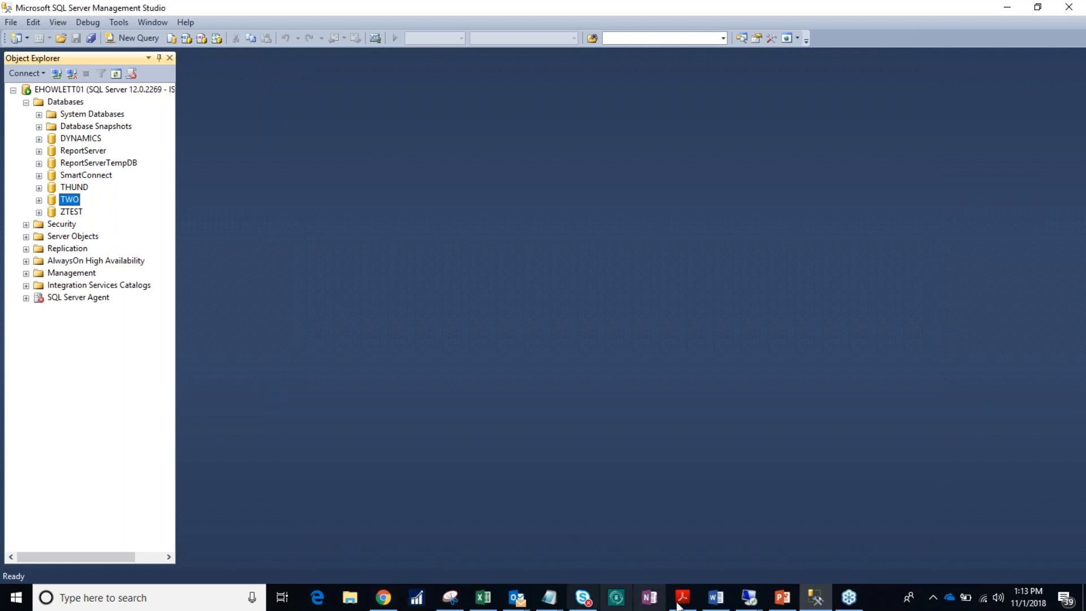
Step: Switch to PowerPoint and advance through slides 8 and 9 of the presentation
left_click(781, 598)
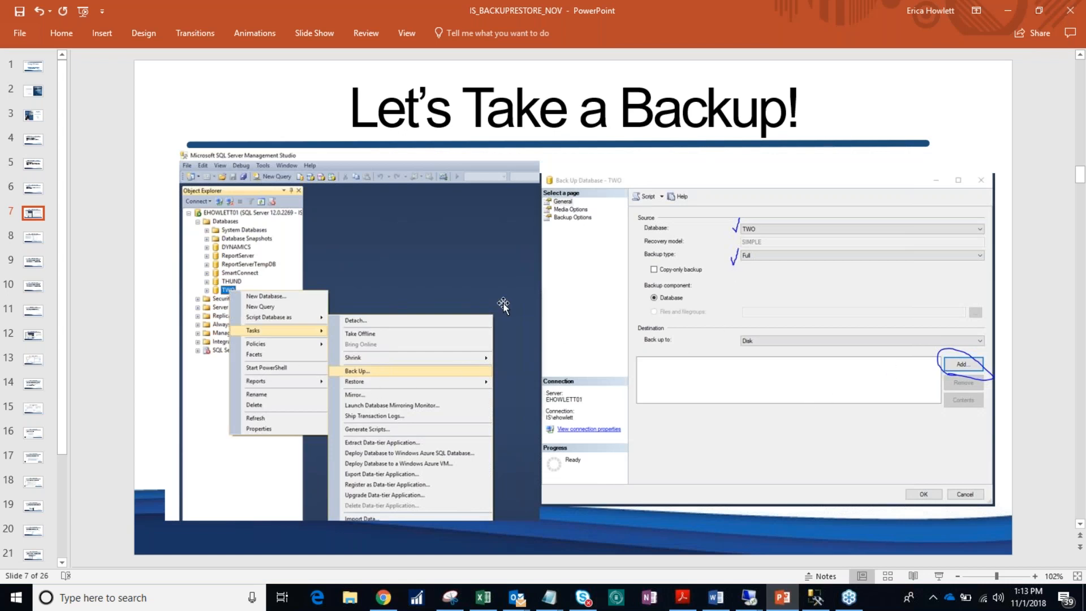
left_click(32, 240)
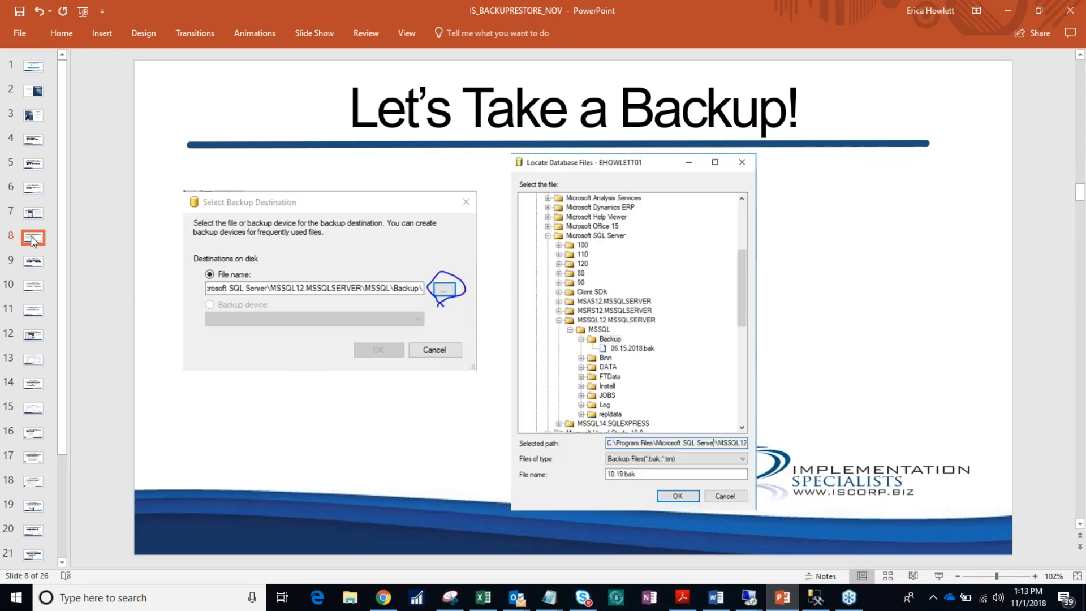
left_click(32, 266)
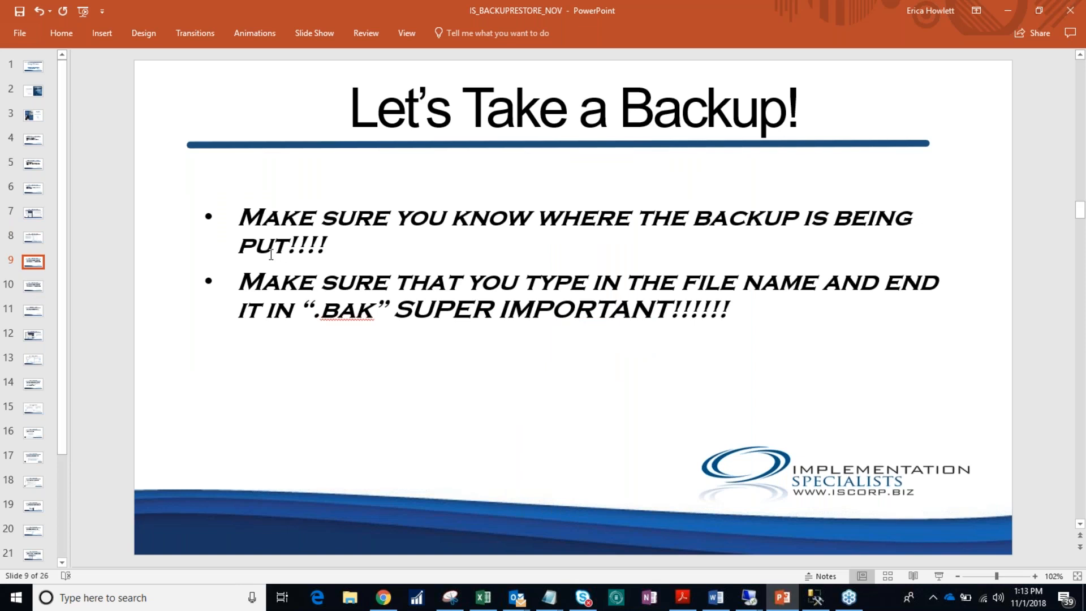
Step: Advance through slides 10 and 11 of the presentation, then switch back to Management Studio
left_click(320, 311)
left_click(374, 318)
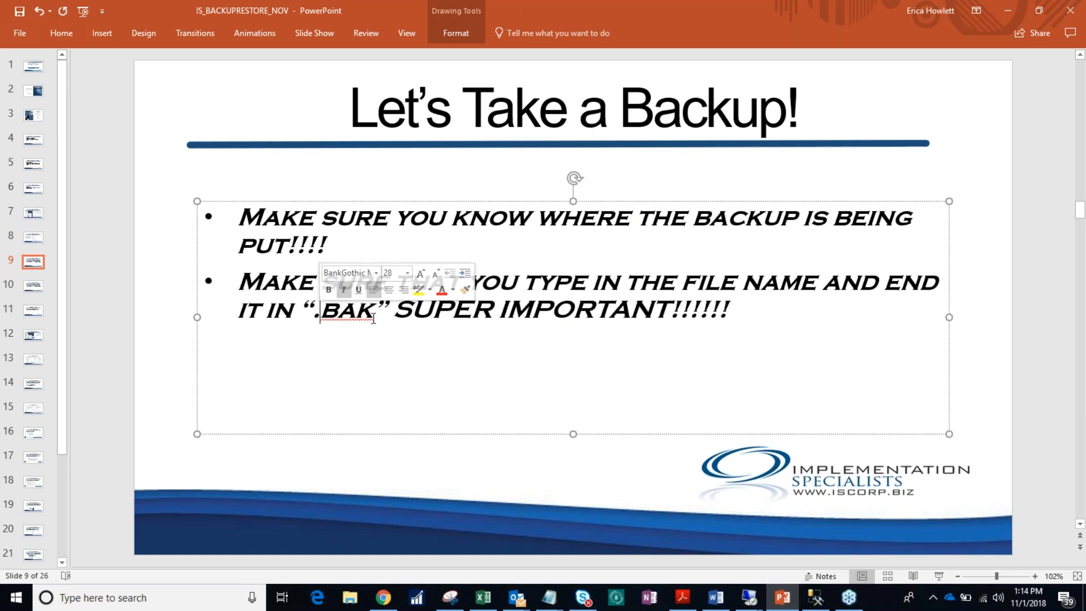
left_click(34, 277)
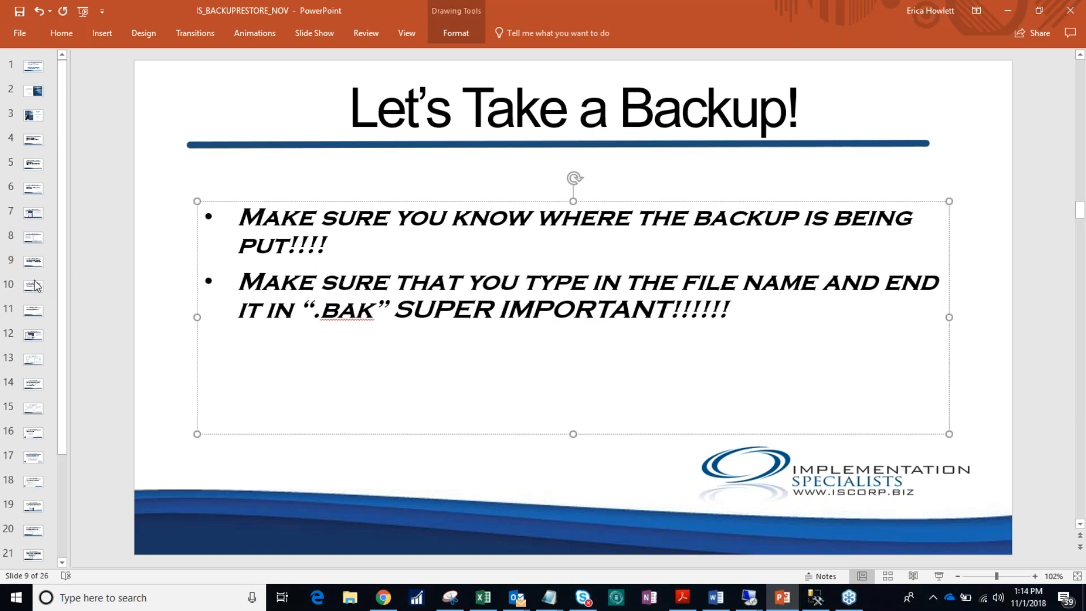
left_click(34, 288)
left_click(34, 311)
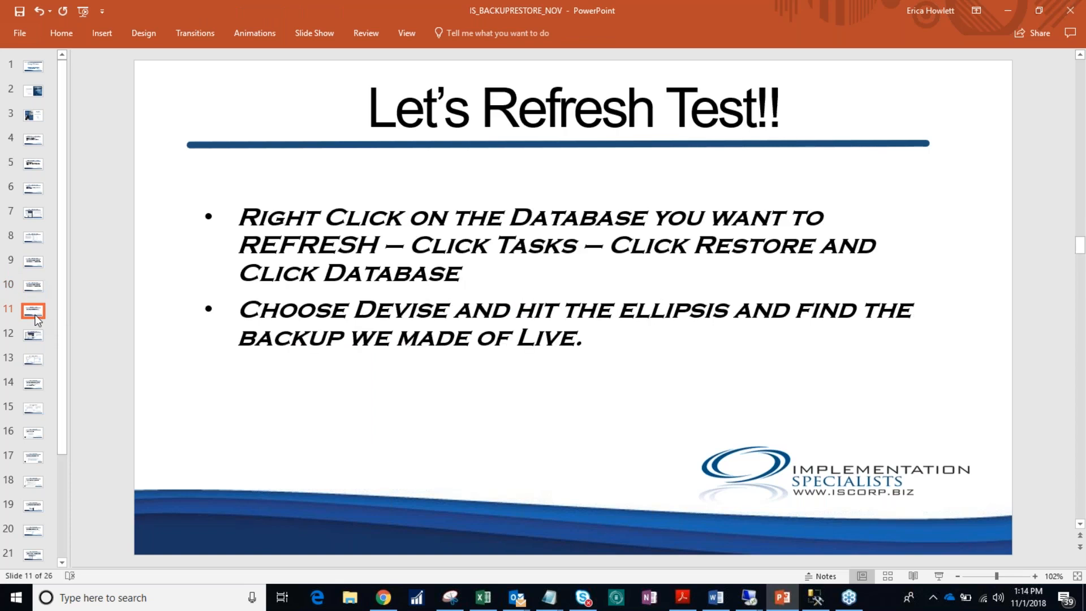
left_click(819, 600)
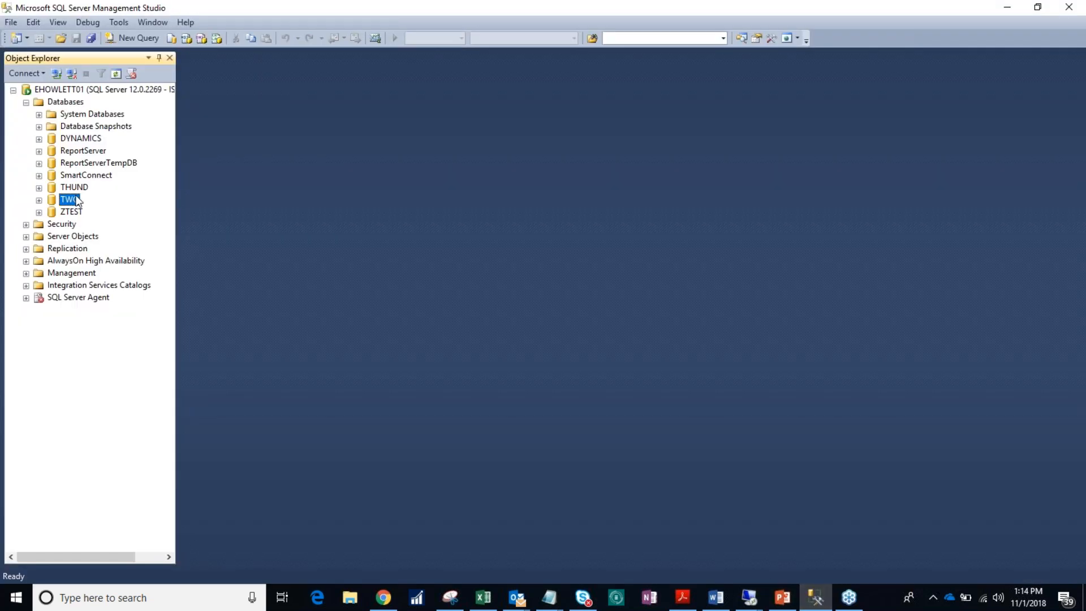
Step: Open the Restore Database dialog for the ZTEST database
left_click(77, 213)
right_click(76, 215)
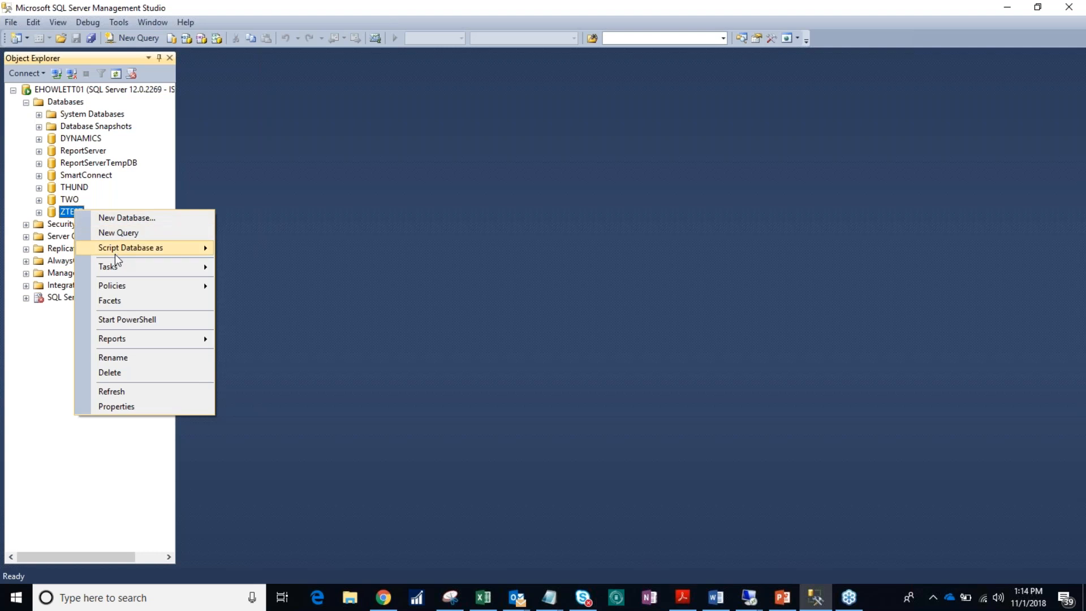
mouse_move(118, 267)
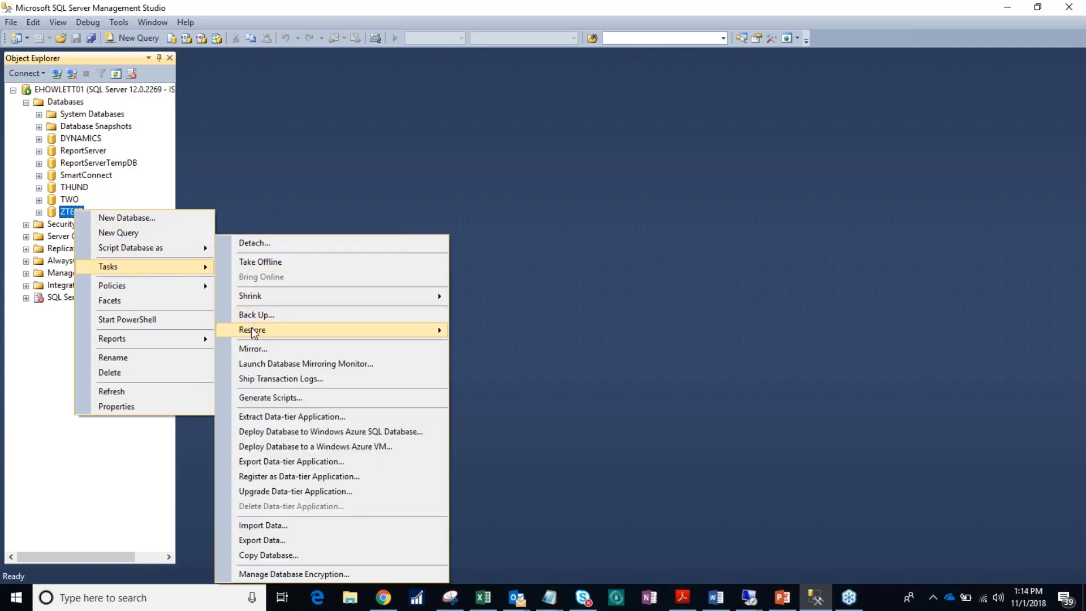
mouse_move(279, 332)
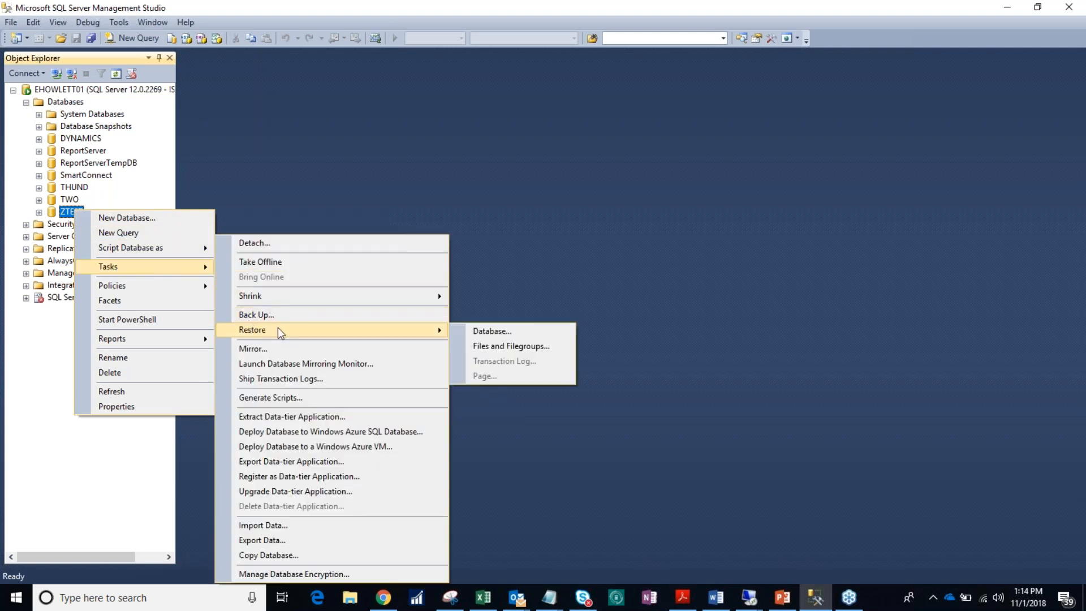
left_click(476, 333)
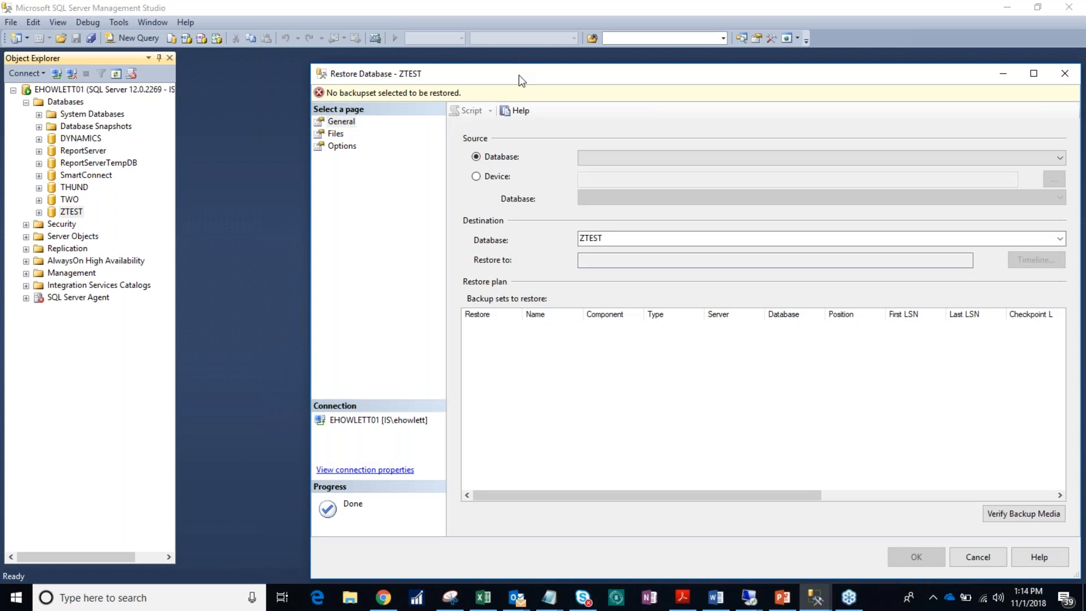
left_click_drag(472, 83, 415, 81)
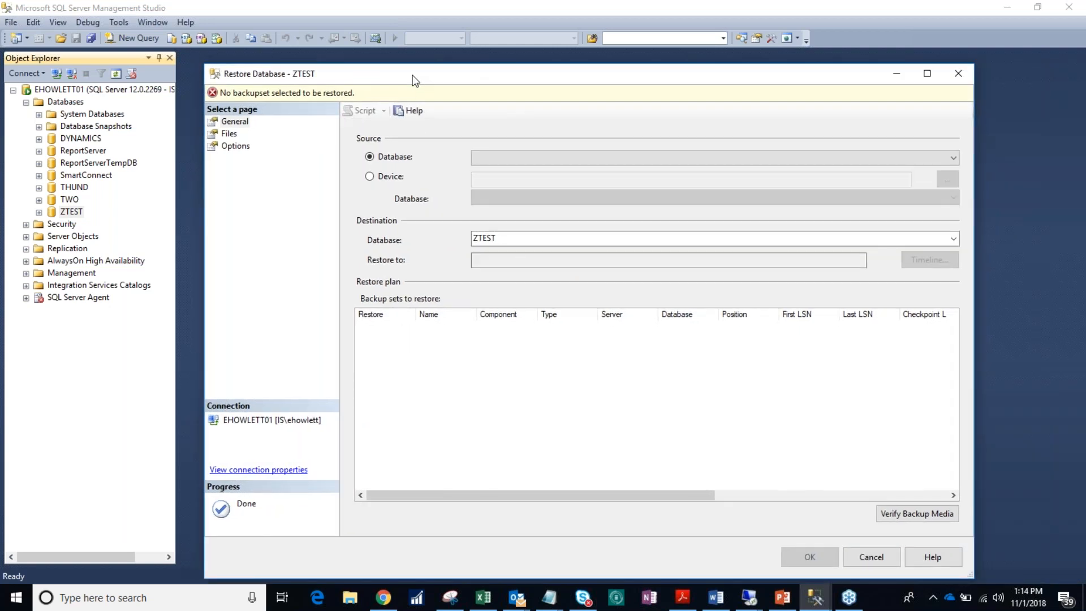
Step: Restore from the device backup 11.01.bak in the MSSQL Backup folder, setting ZTEST as the destination database
left_click(370, 176)
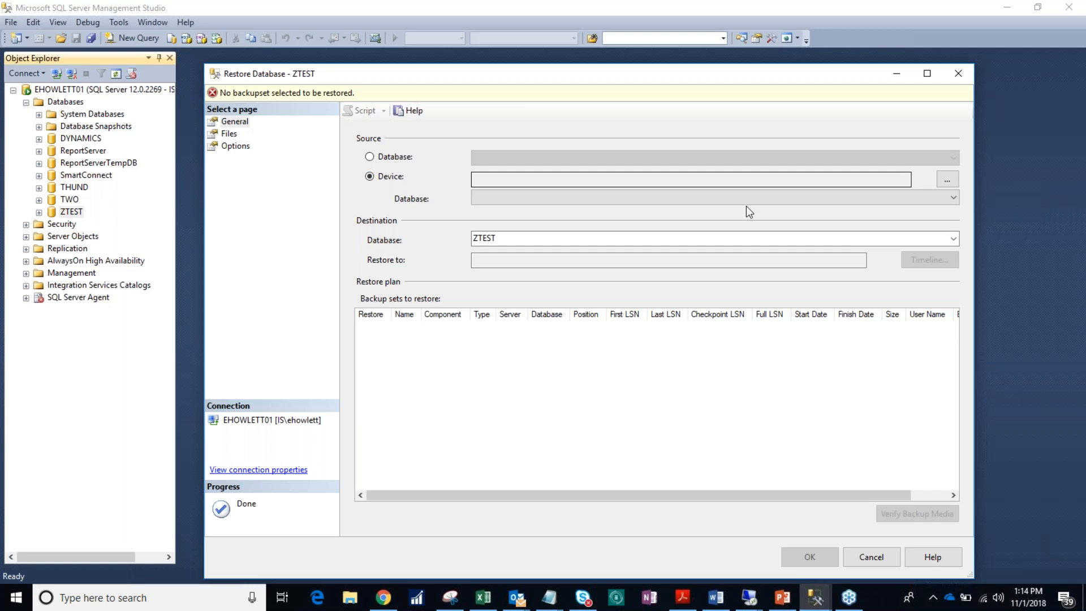
left_click(947, 179)
left_click(717, 289)
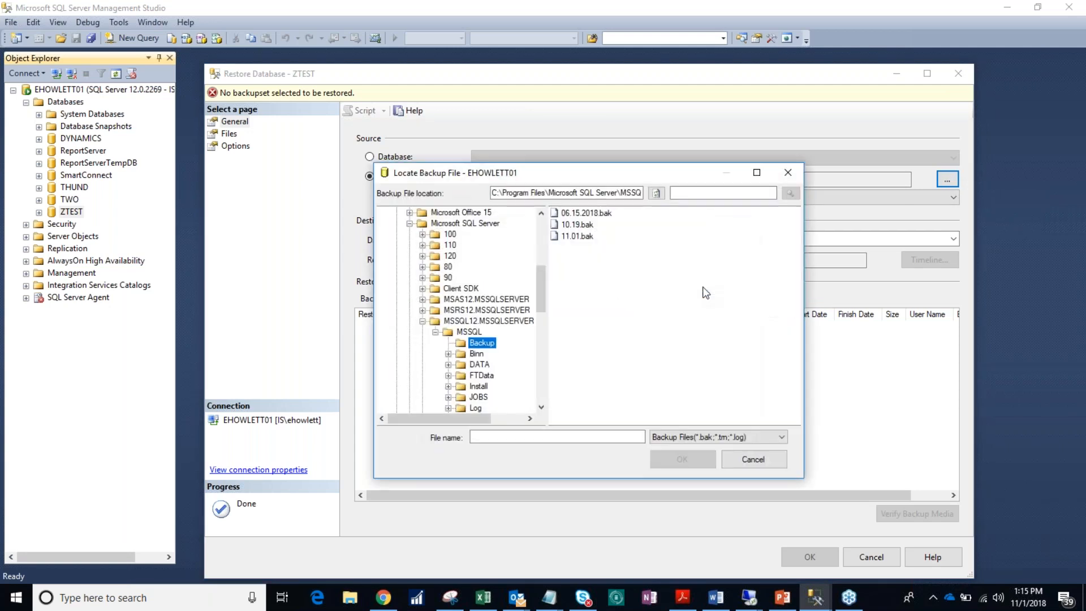
left_click(566, 236)
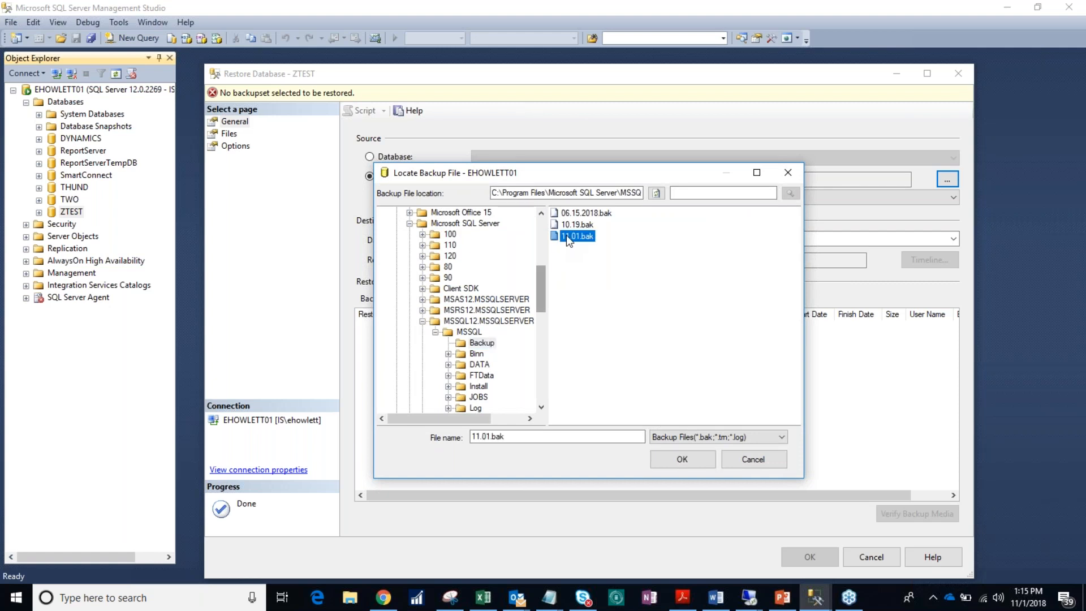
left_click(664, 457)
left_click(609, 423)
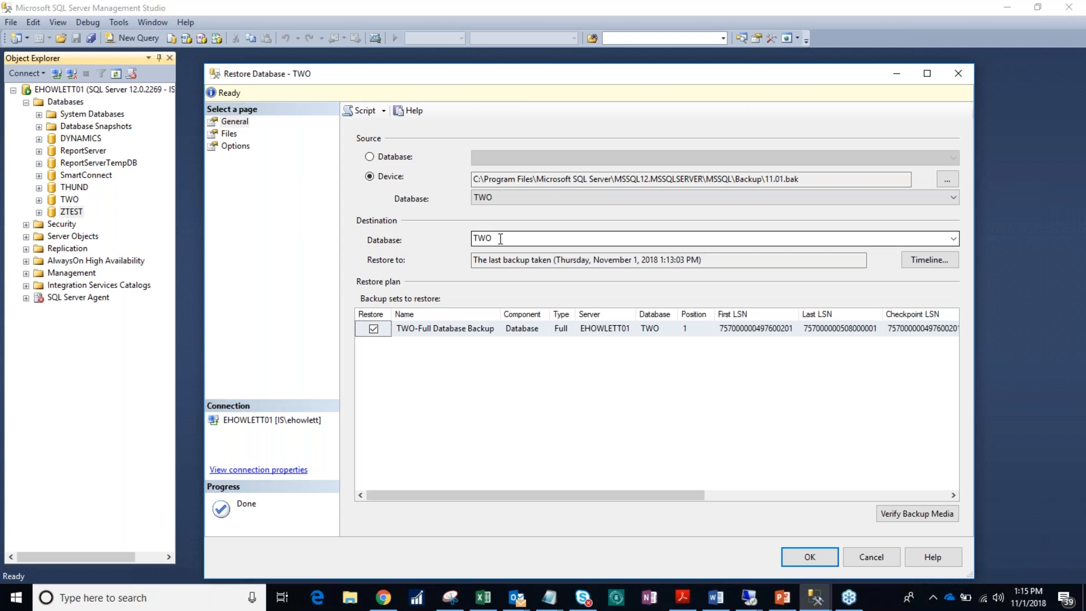
left_click(956, 238)
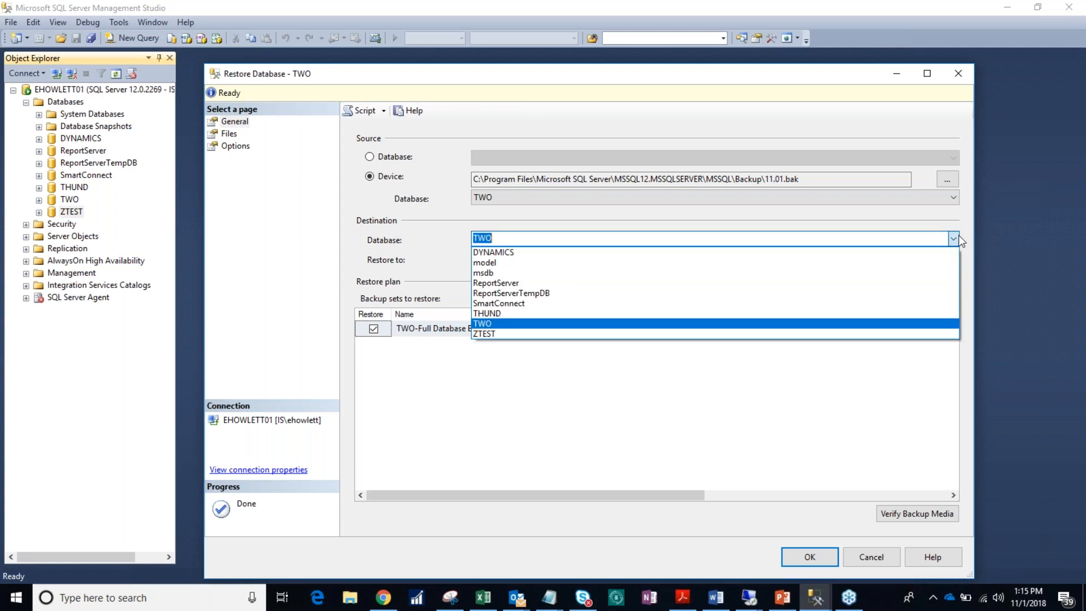
left_click(774, 334)
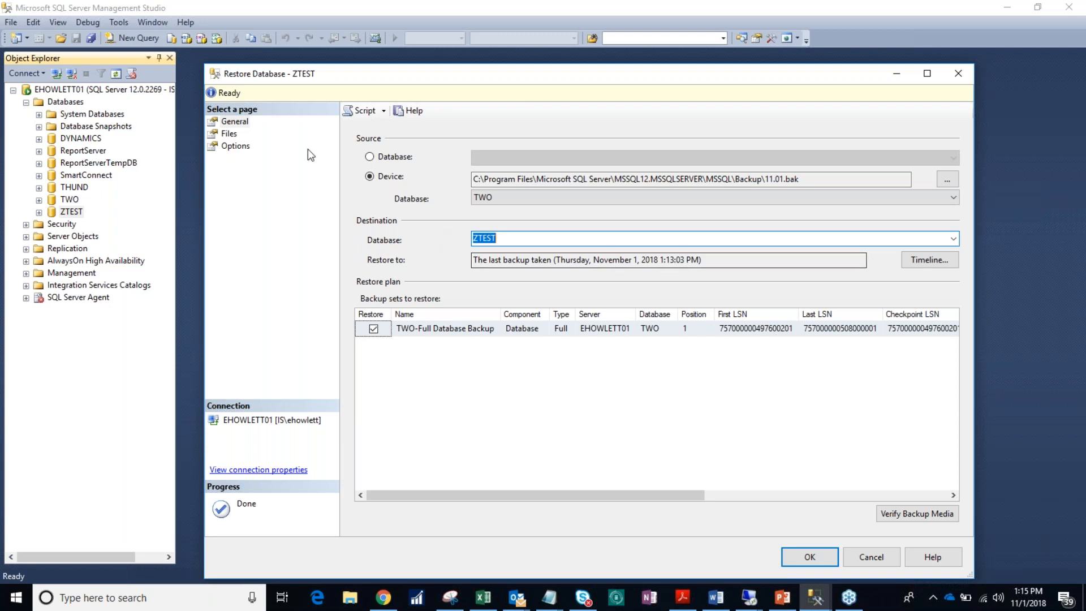
Step: Examine the Restore As paths for the data and log files on the Files page
left_click(231, 133)
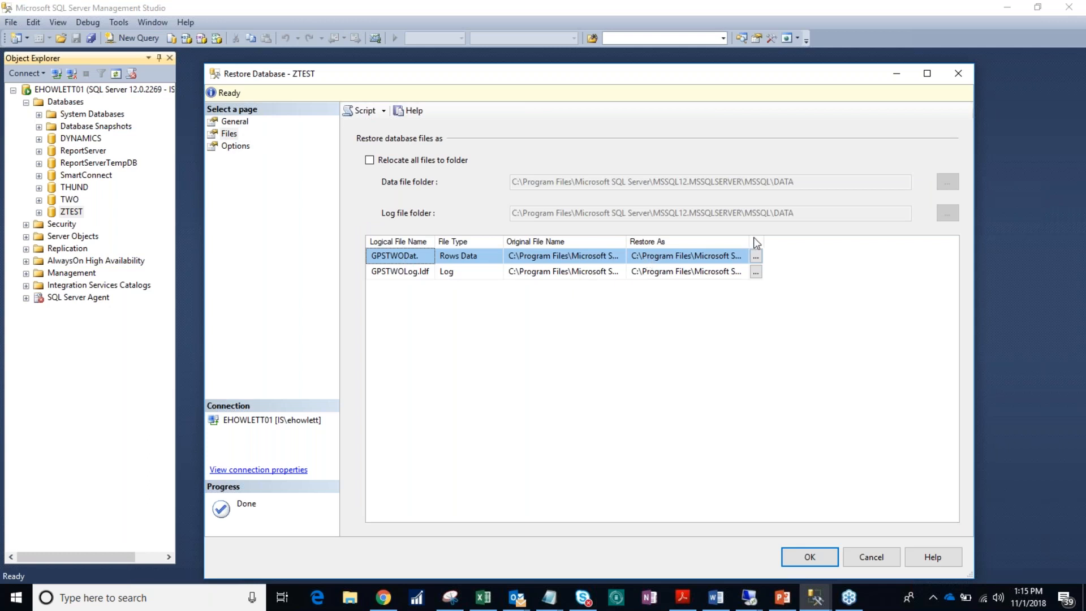
left_click_drag(751, 237, 965, 246)
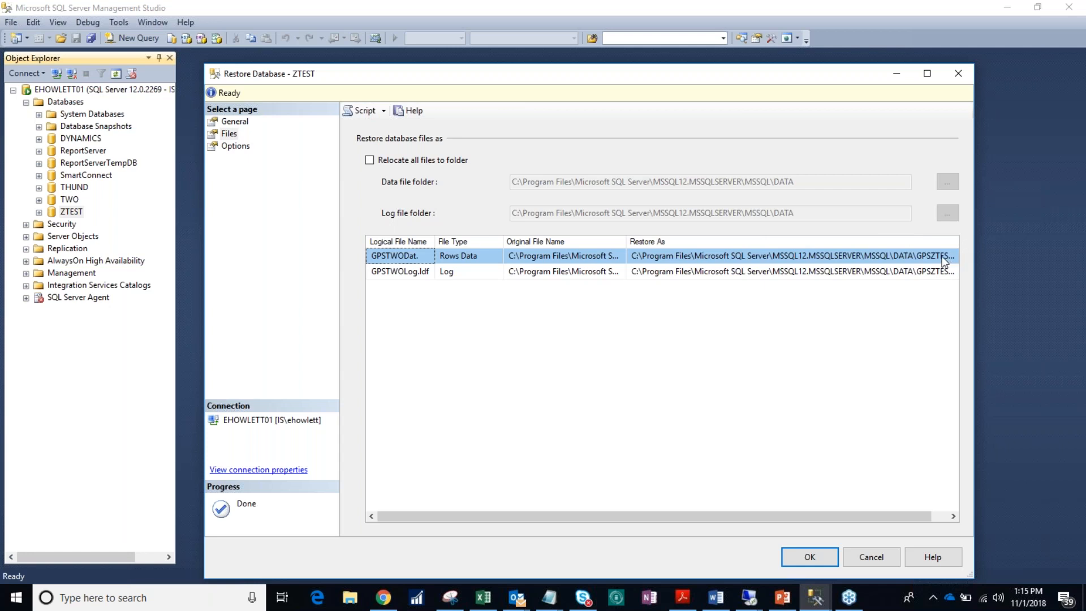
left_click_drag(855, 517, 901, 517)
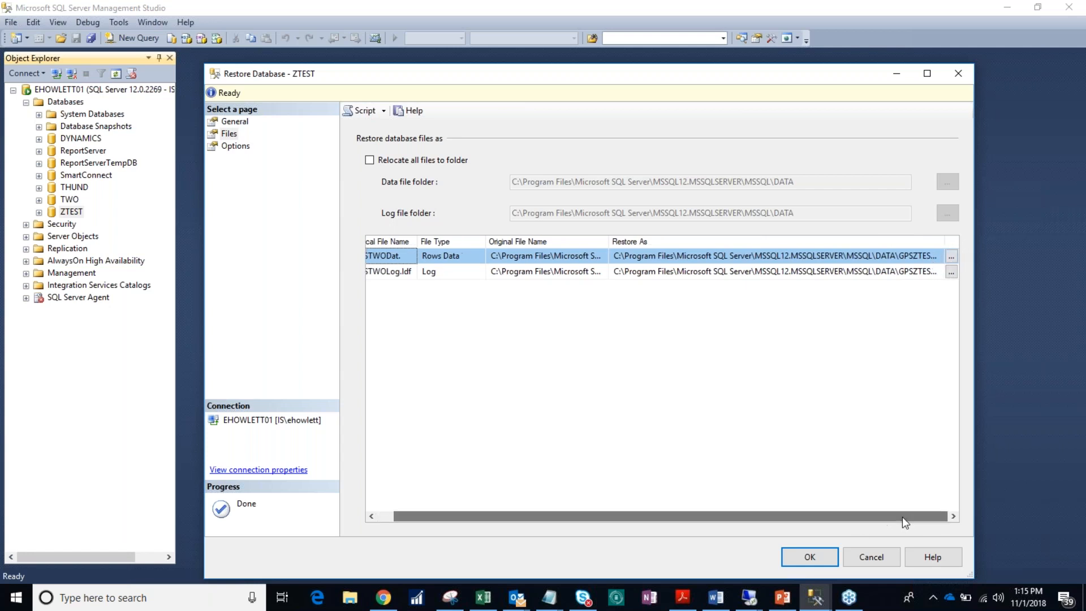
double_click(947, 242)
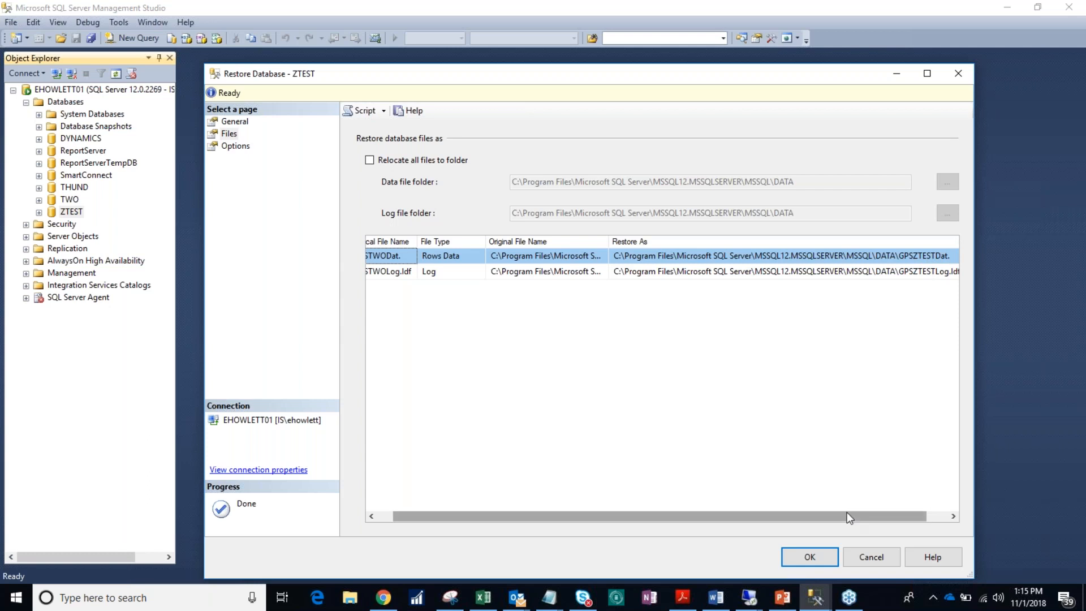
left_click_drag(857, 513, 877, 513)
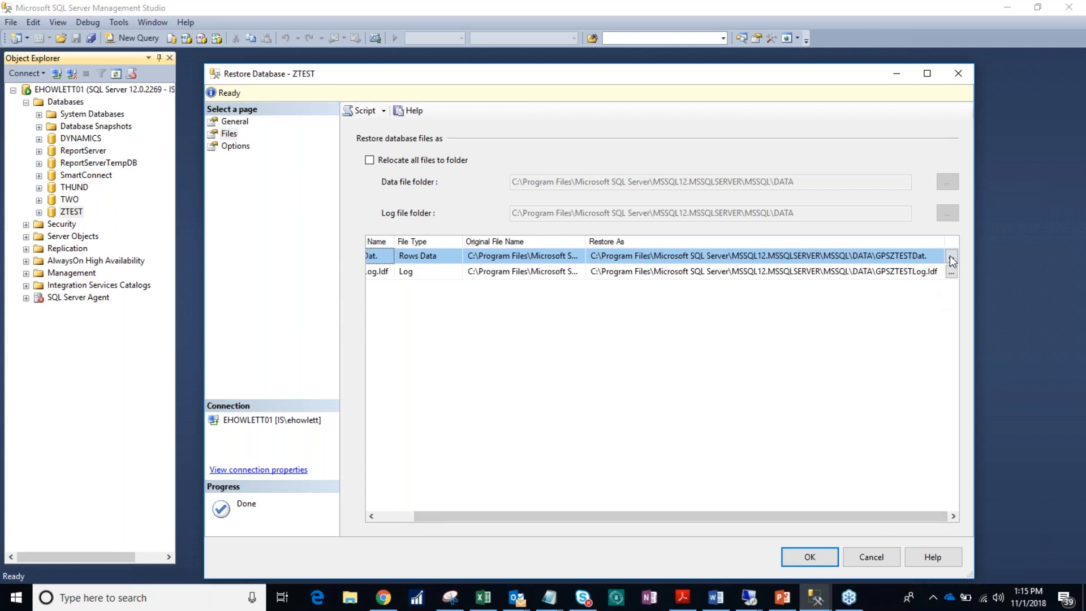
left_click(237, 122)
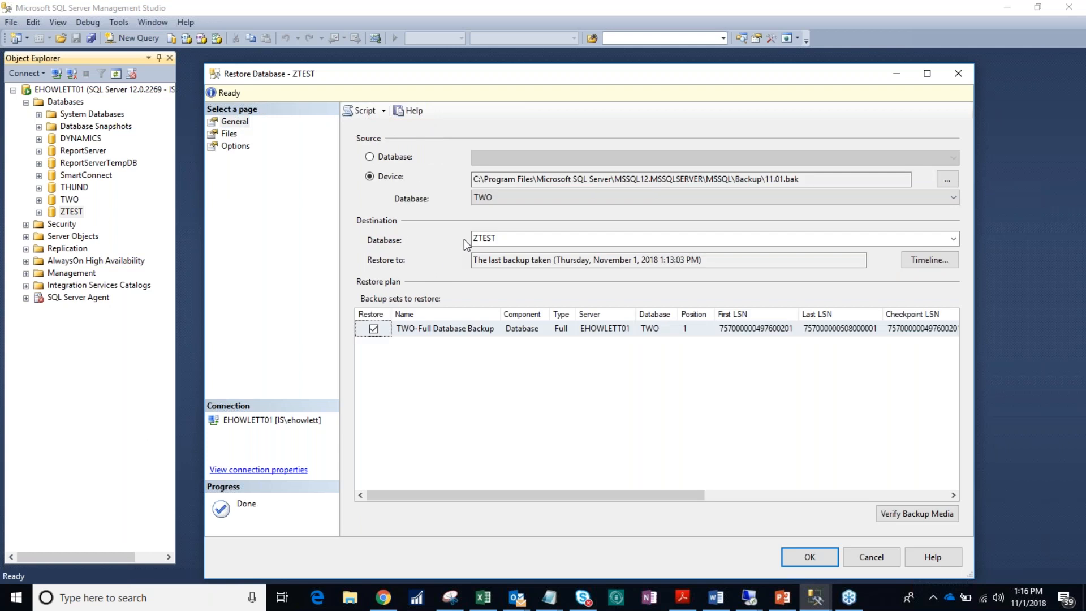
left_click(235, 136)
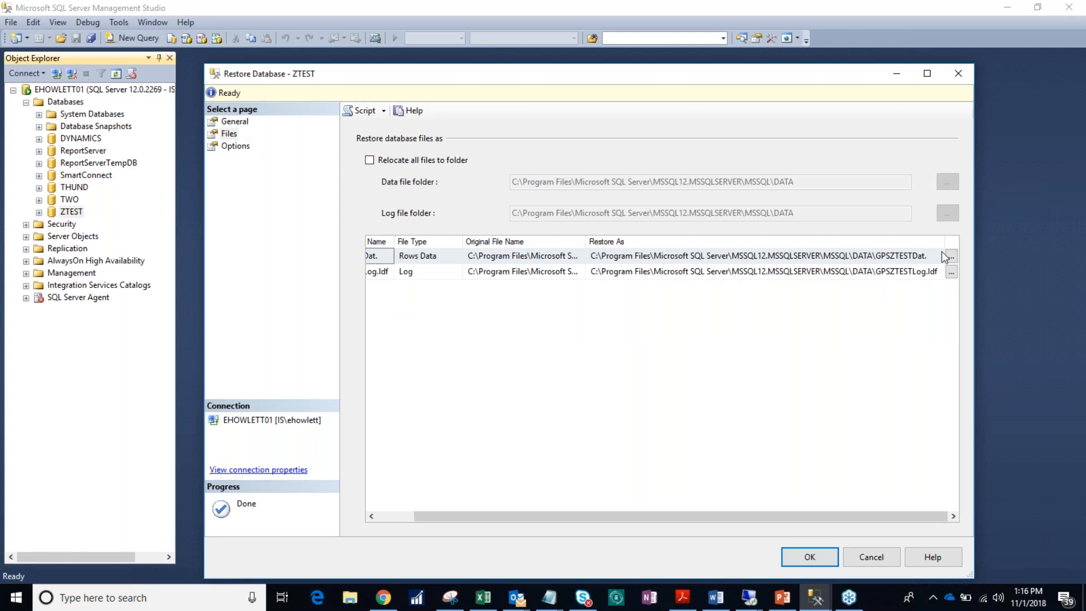
left_click(952, 256)
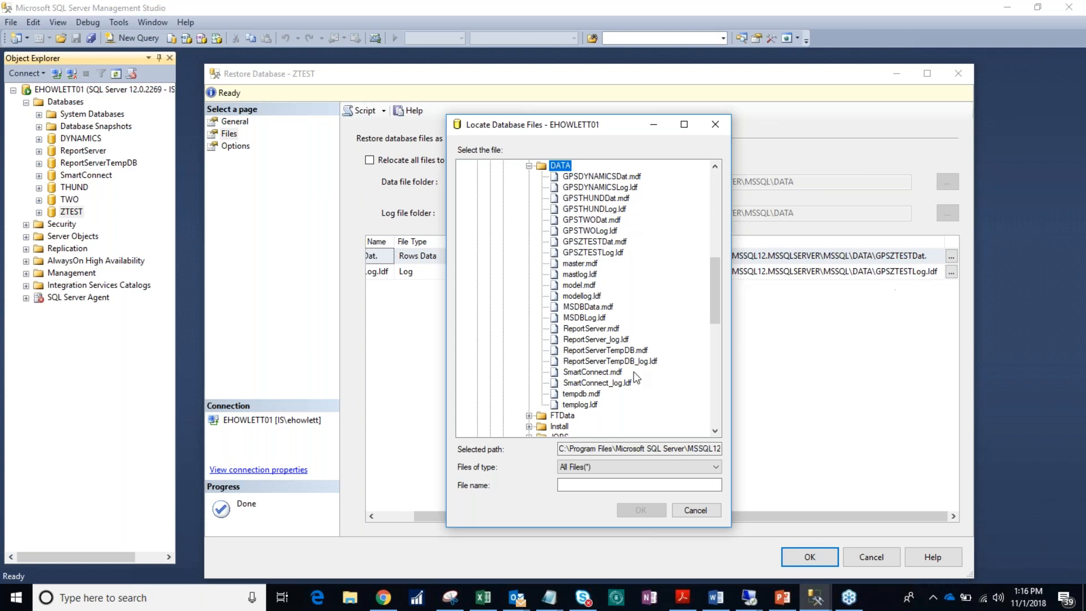
left_click(674, 512)
Step: Enable Overwrite the existing database (WITH REPLACE) and Close existing connections to destination database in the restore options
left_click(242, 149)
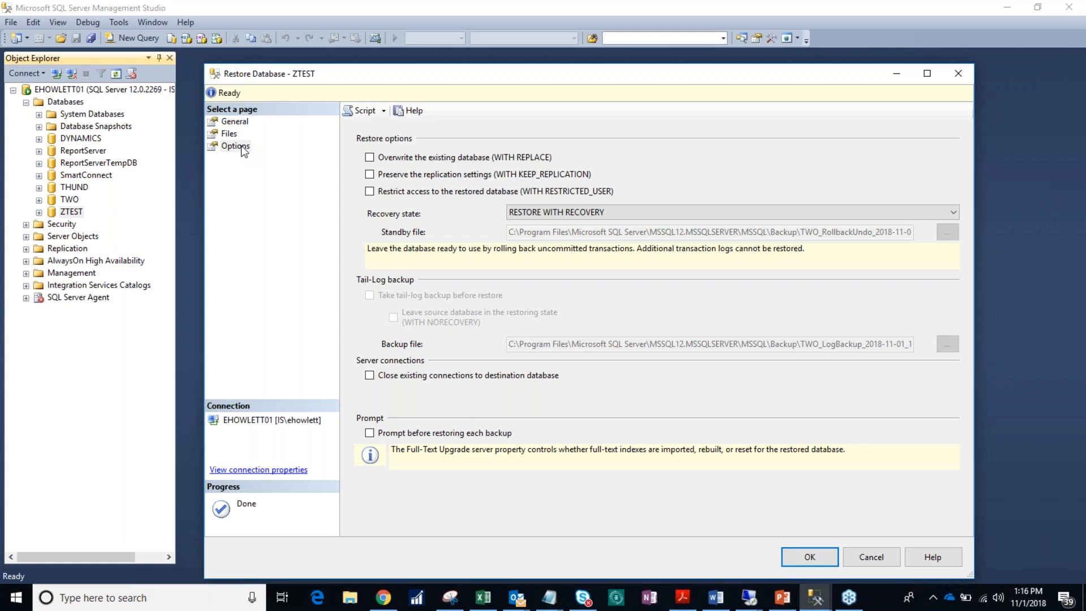
left_click(370, 158)
left_click(369, 376)
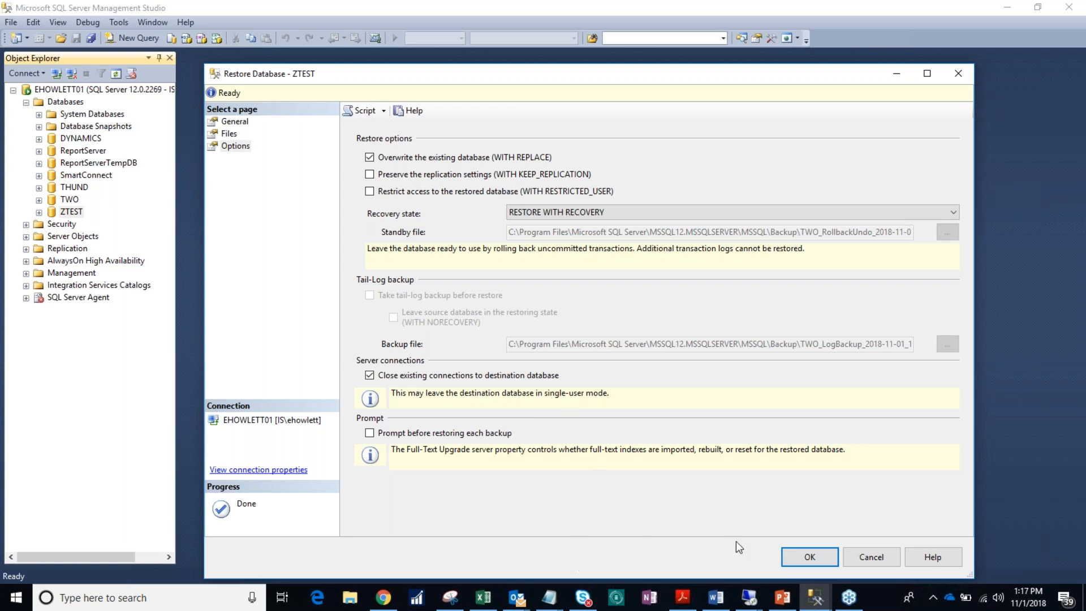
Step: Run the restore of ZTEST from the TWO backup and dismiss the completion message
left_click(231, 135)
left_click(232, 122)
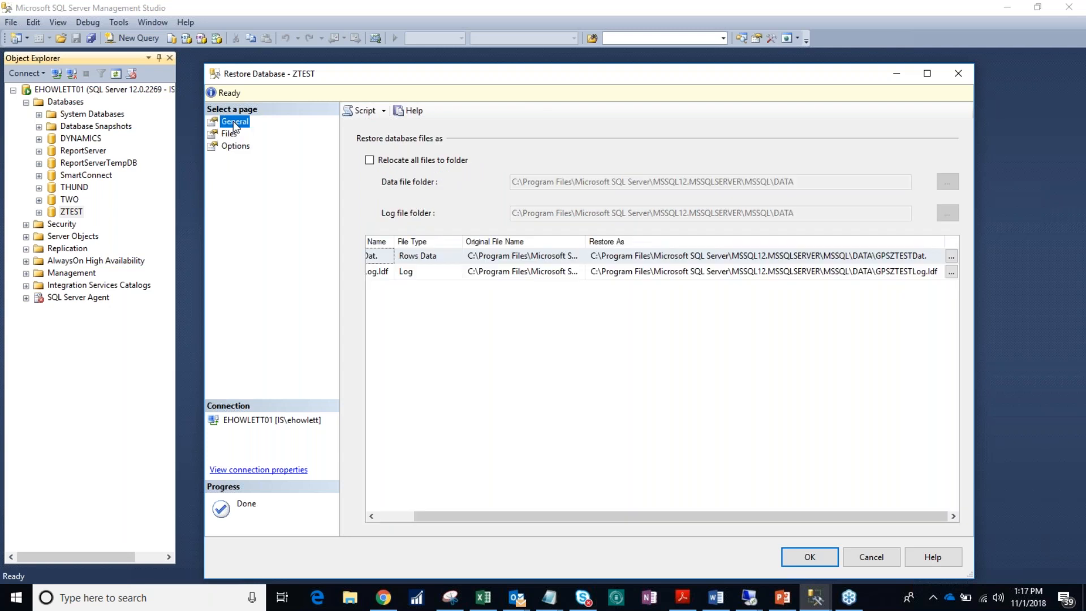
left_click(827, 564)
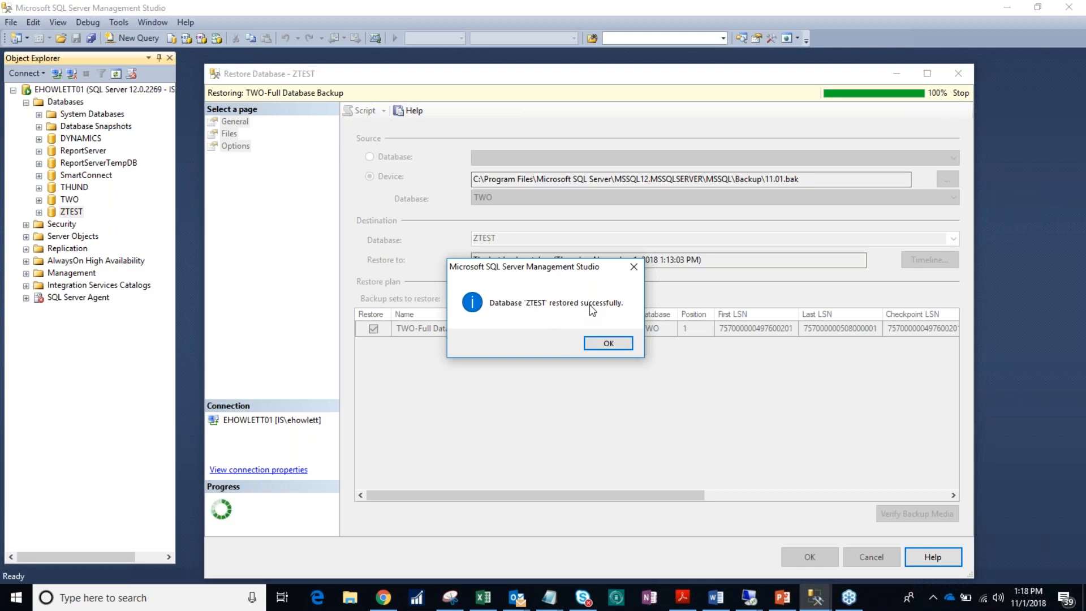
left_click(600, 343)
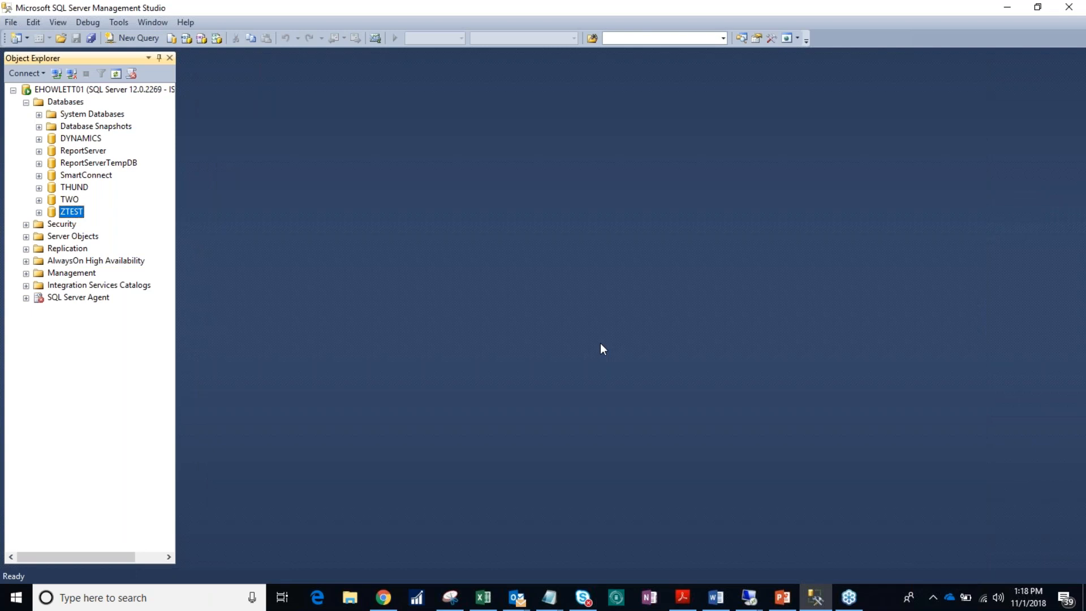
Step: Refresh the server node in Object Explorer and expand its Databases folder again
left_click(74, 204)
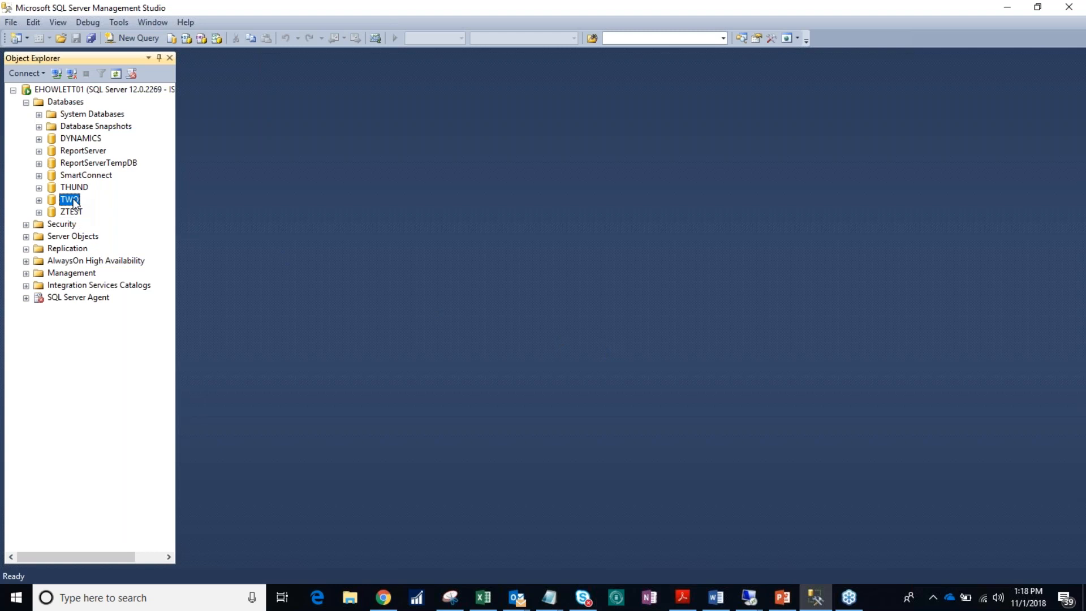
left_click(64, 90)
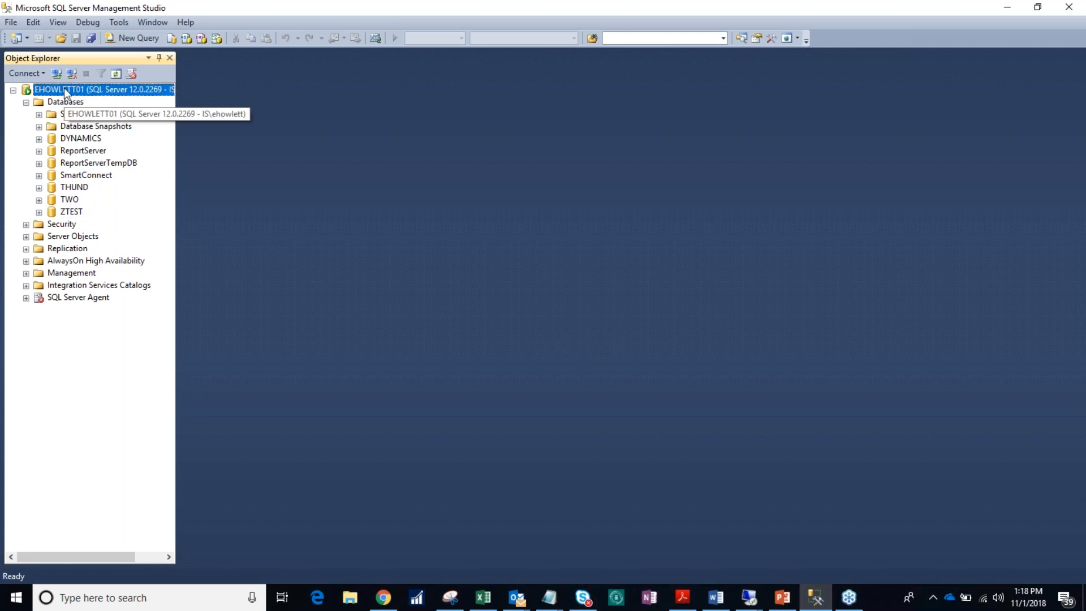
left_click(117, 74)
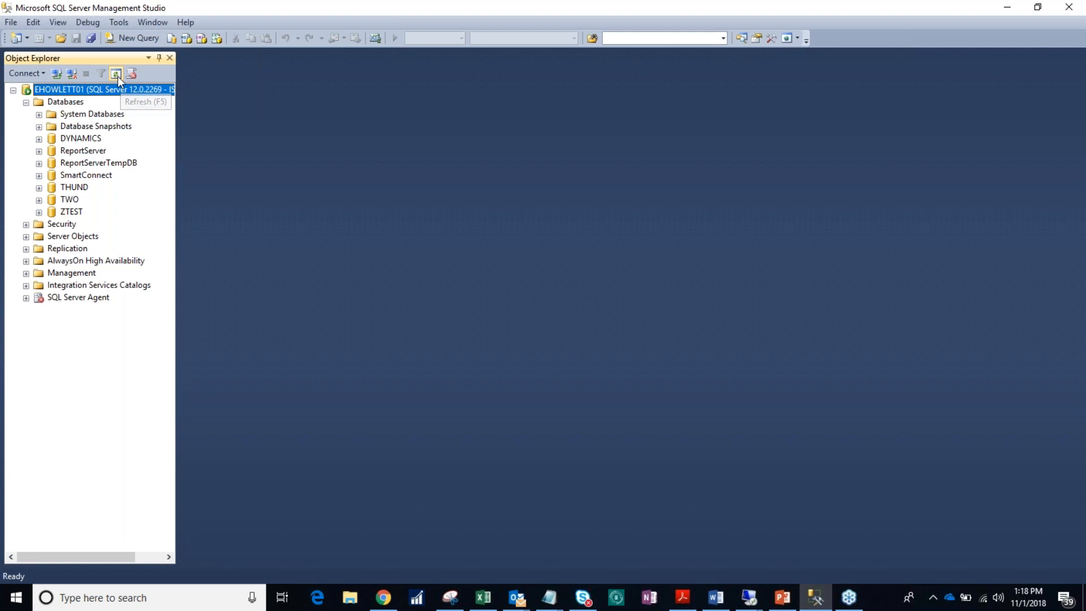
left_click(26, 102)
Step: Switch to PowerPoint and advance through slides 12 to 20 of the presentation
left_click(788, 605)
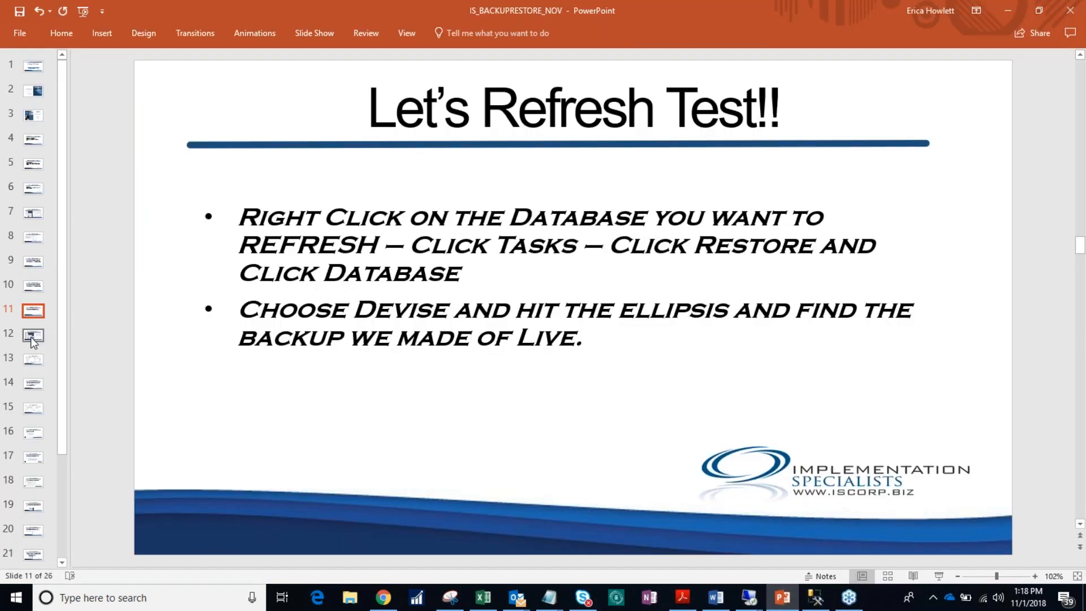
left_click(32, 337)
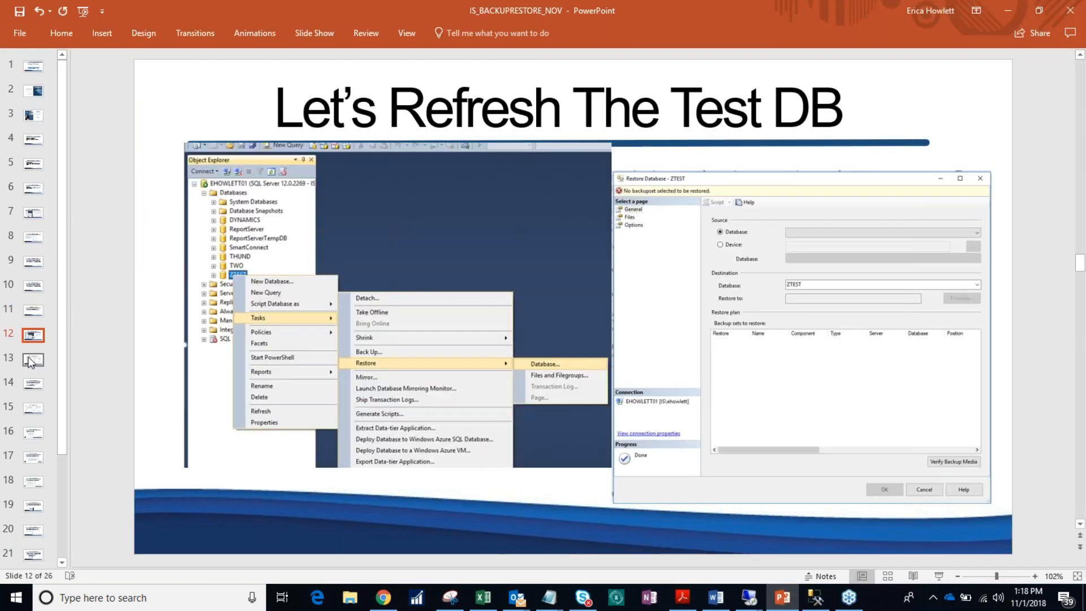
left_click(31, 362)
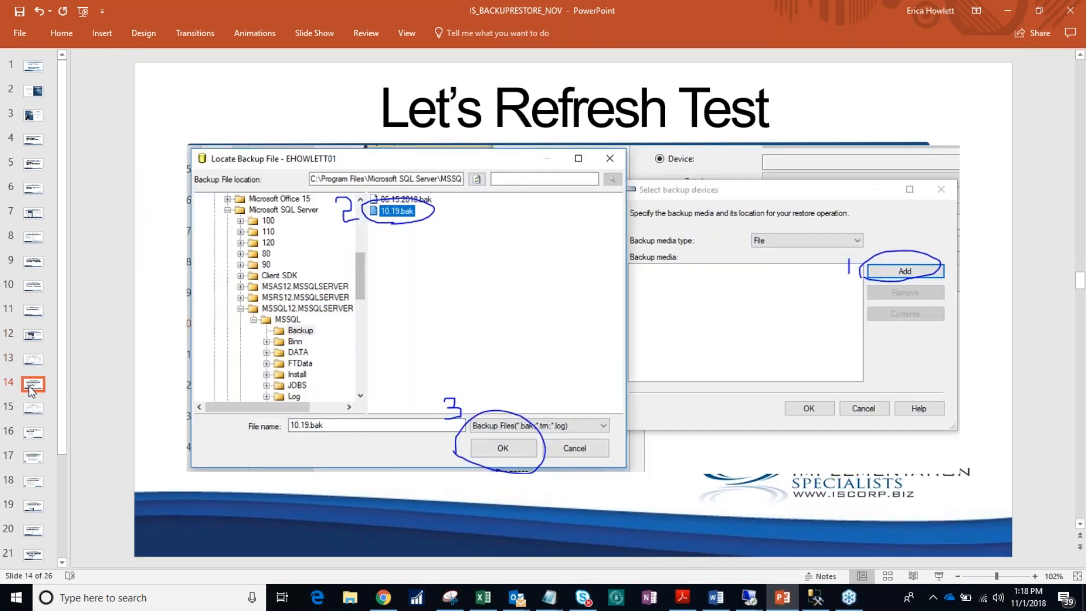
left_click(30, 411)
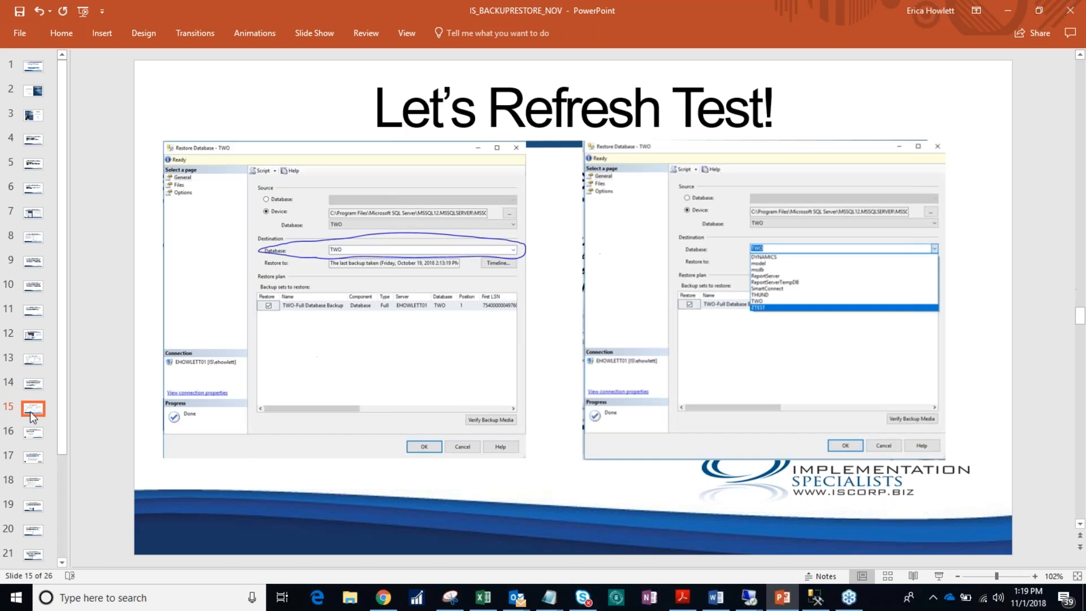
left_click(32, 434)
left_click(34, 459)
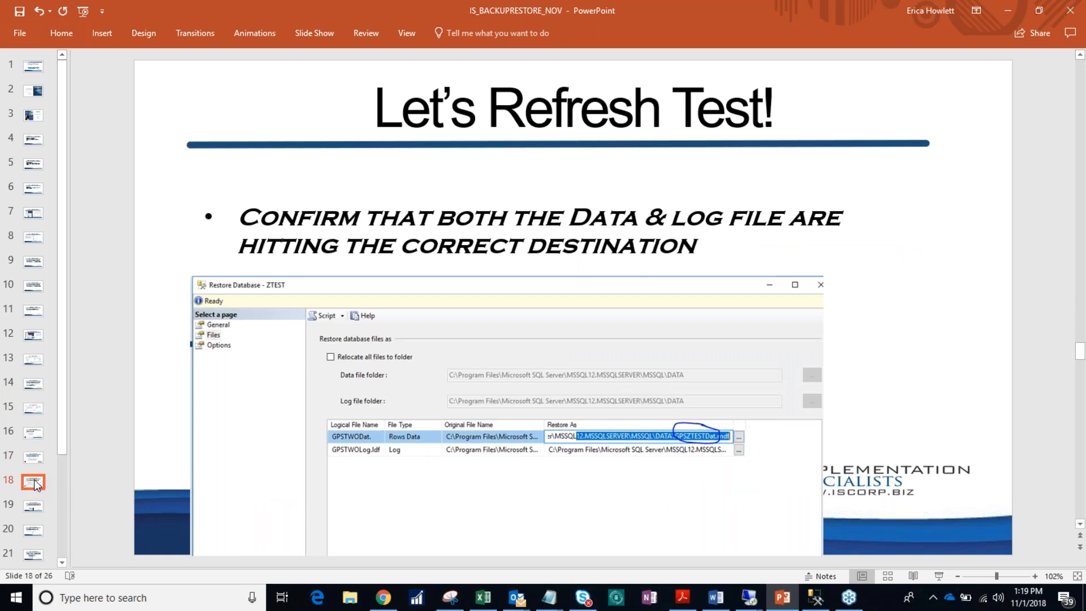
left_click(35, 508)
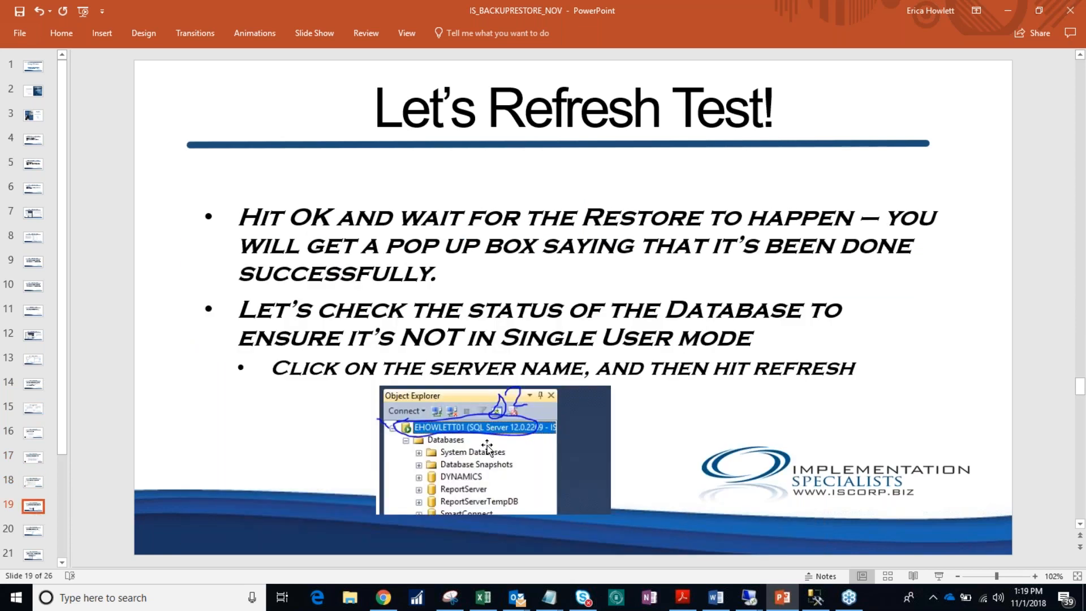
left_click(31, 532)
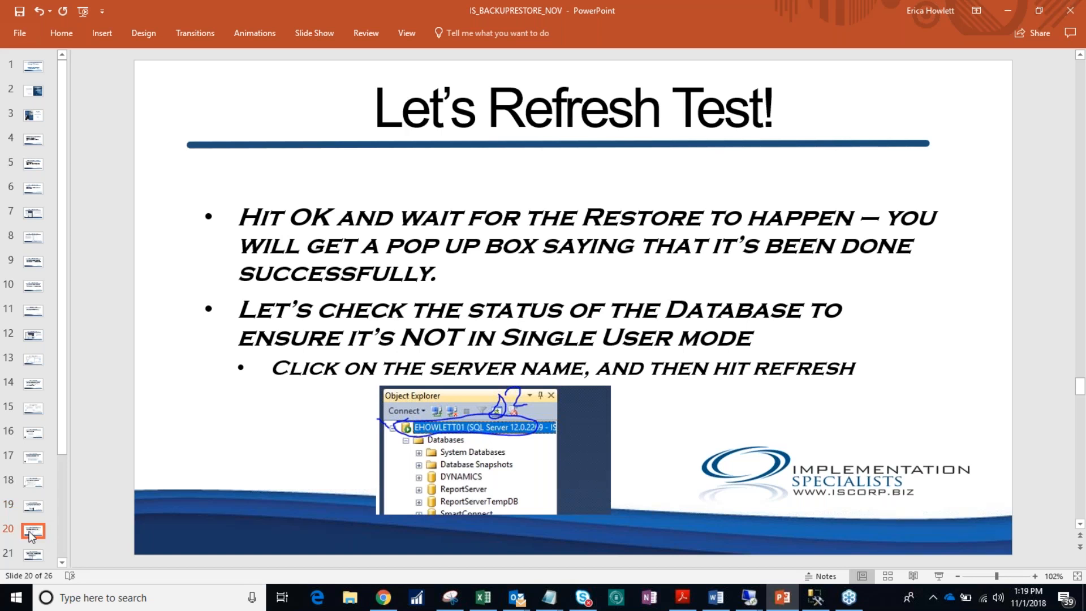